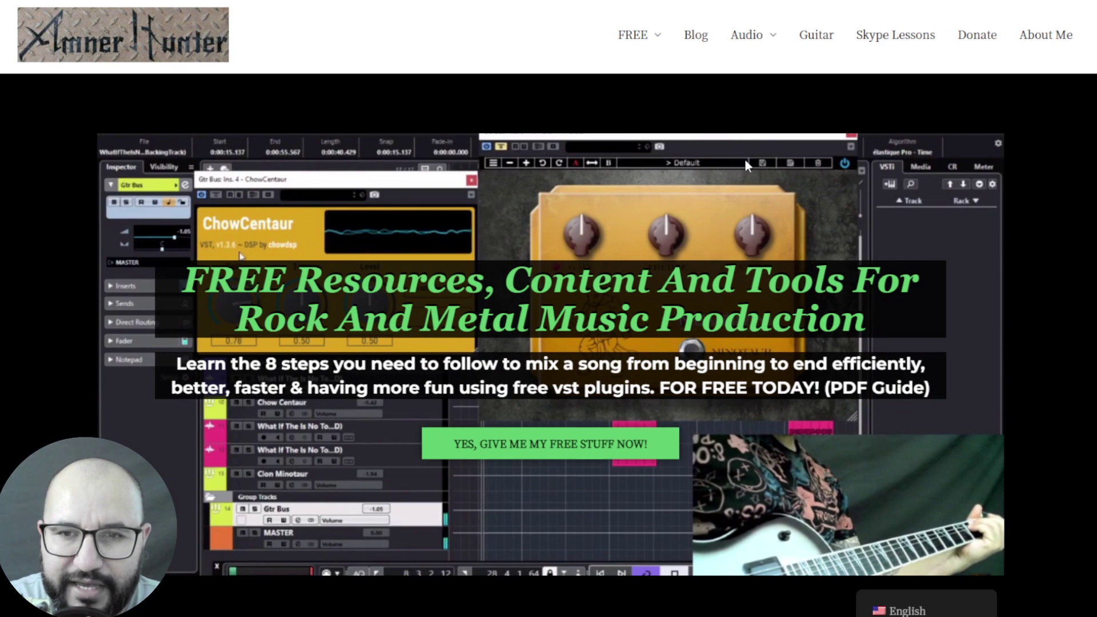
pyautogui.moveTo(629, 52)
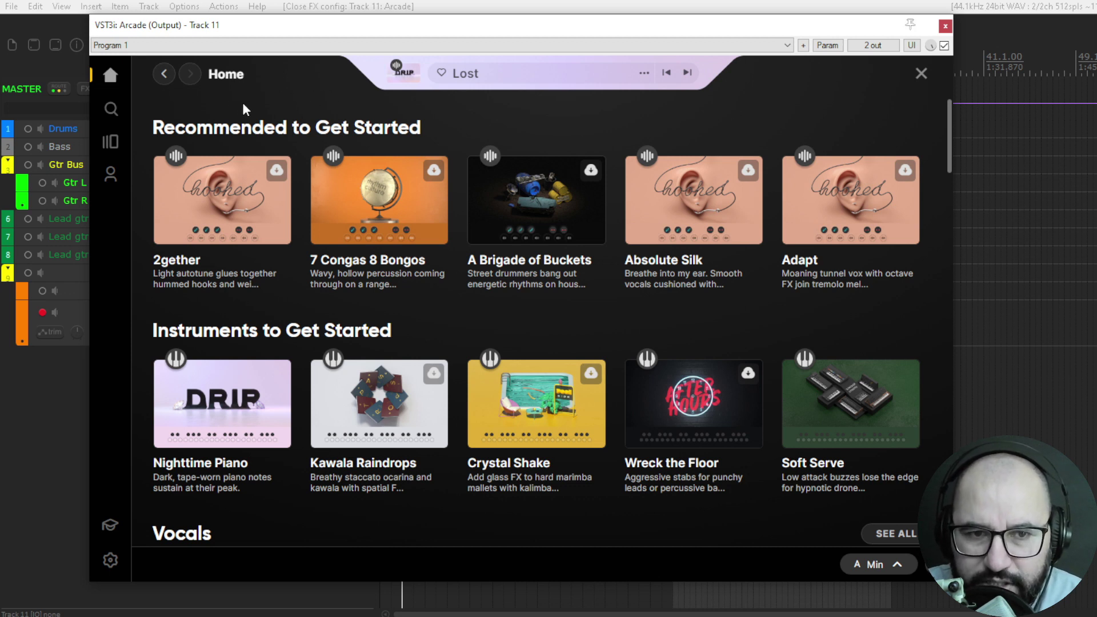
# Step: Look over the recommended samplers on the home page and preview A Brigade of Buckets, stopping playback after listening
pyautogui.moveTo(951, 122)
pyautogui.mouseDown()
pyautogui.moveTo(938, 223)
pyautogui.moveTo(948, 253)
pyautogui.moveTo(951, 111)
pyautogui.mouseUp()
pyautogui.moveTo(247, 212)
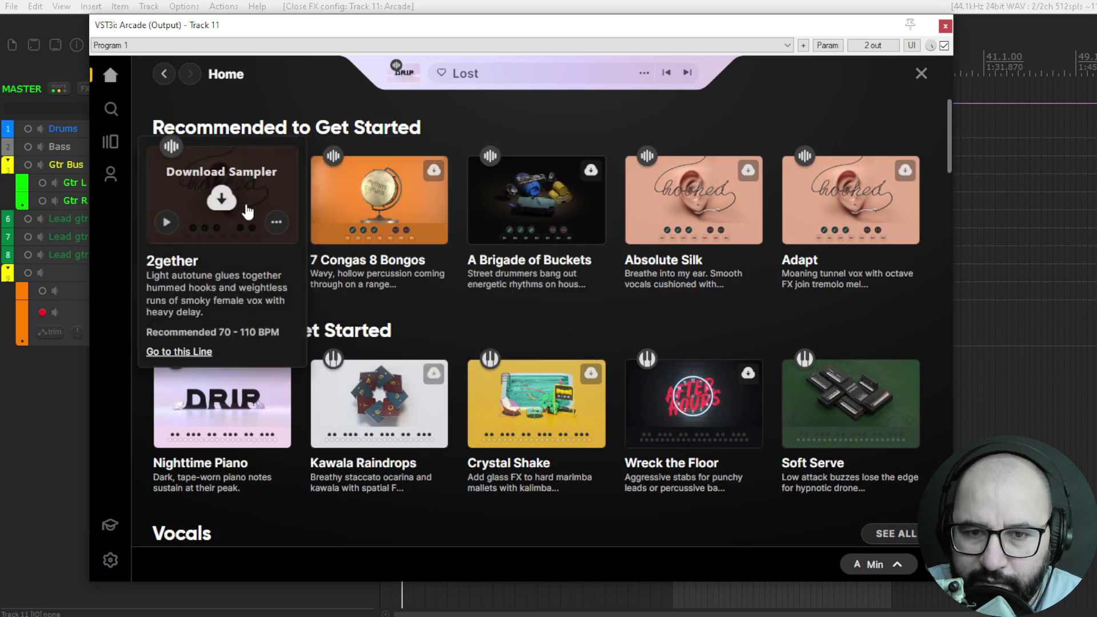
pyautogui.moveTo(372, 200)
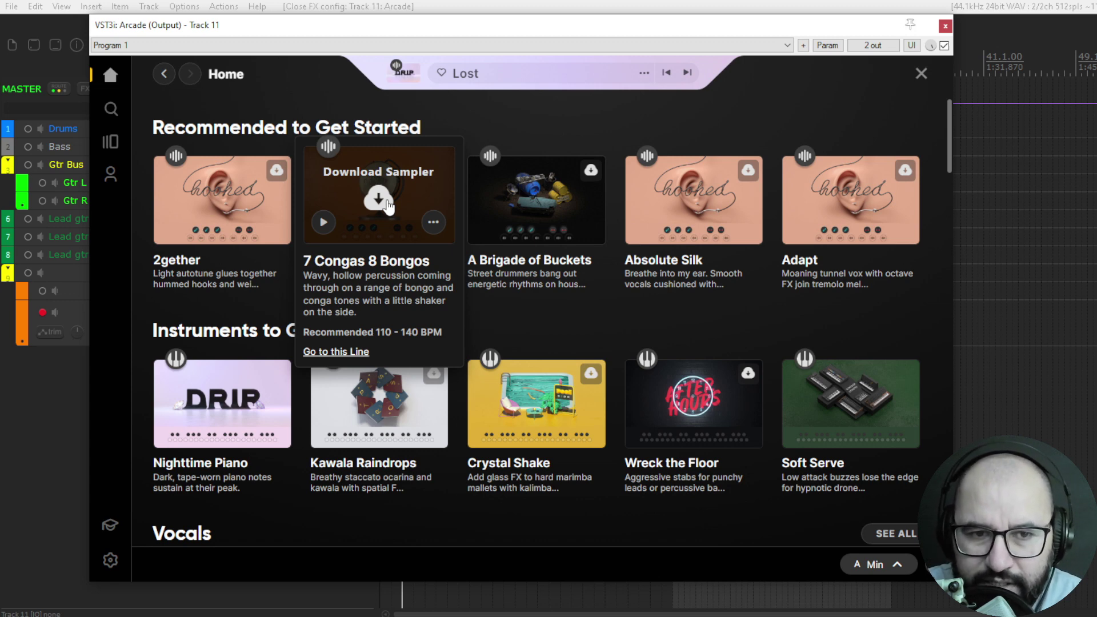
pyautogui.moveTo(537, 200)
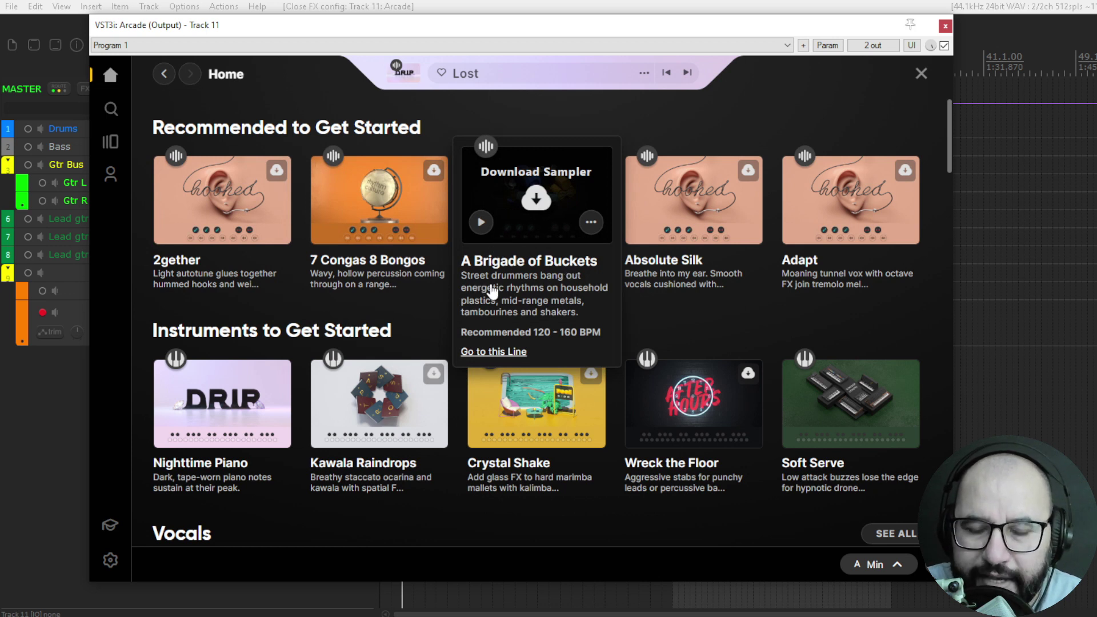
pyautogui.click(481, 223)
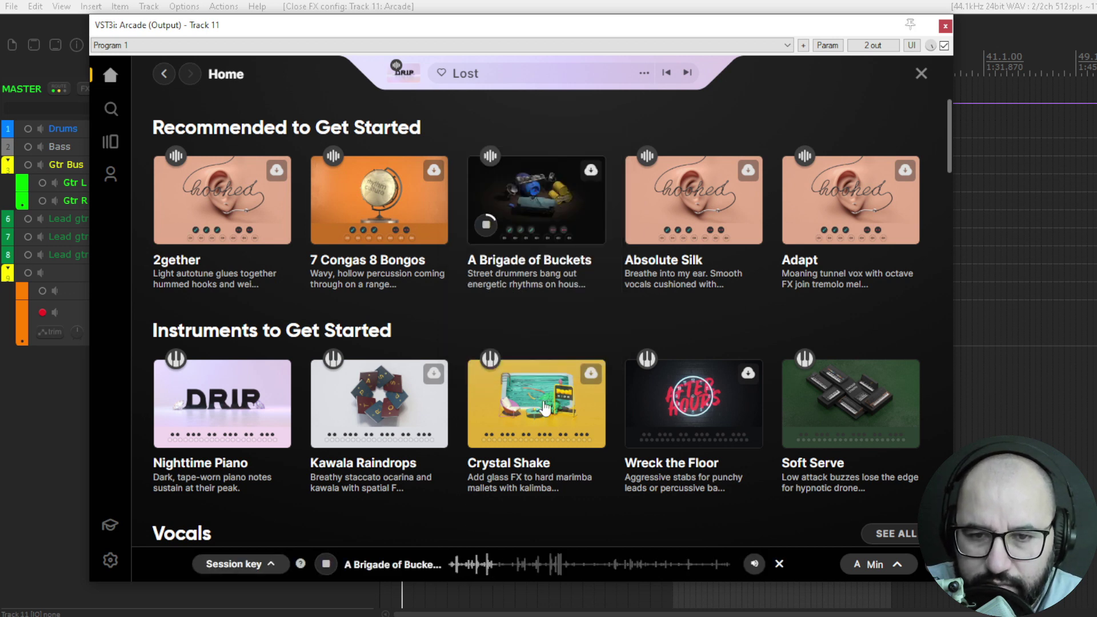
pyautogui.click(484, 226)
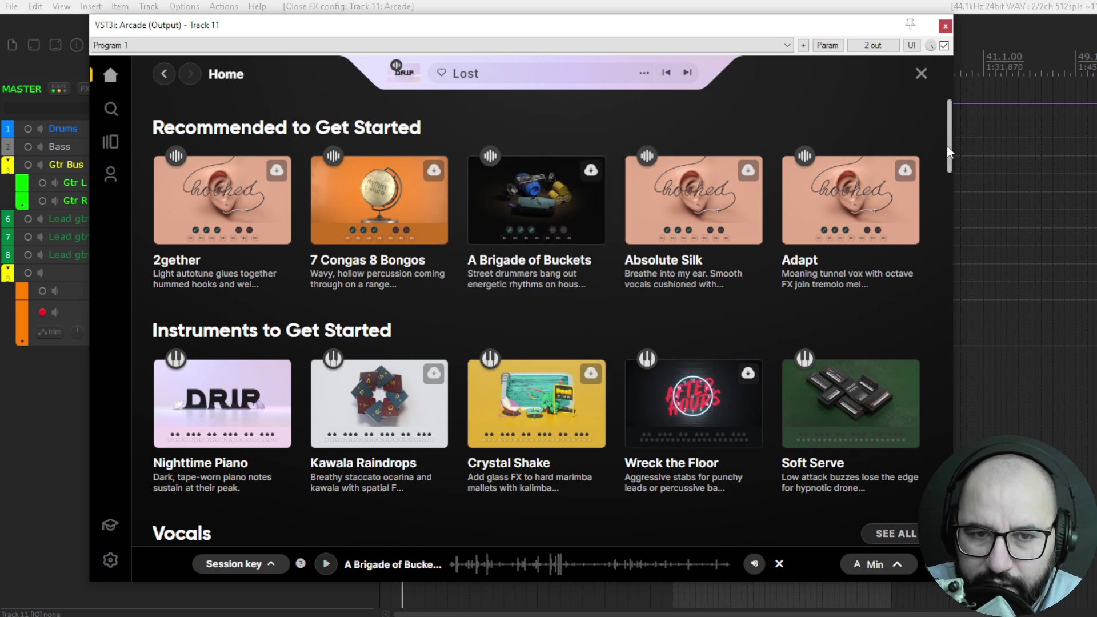
# Step: Preview the Soft Serve and Wreck the Floor instruments among the instruments to get started
pyautogui.moveTo(686, 184)
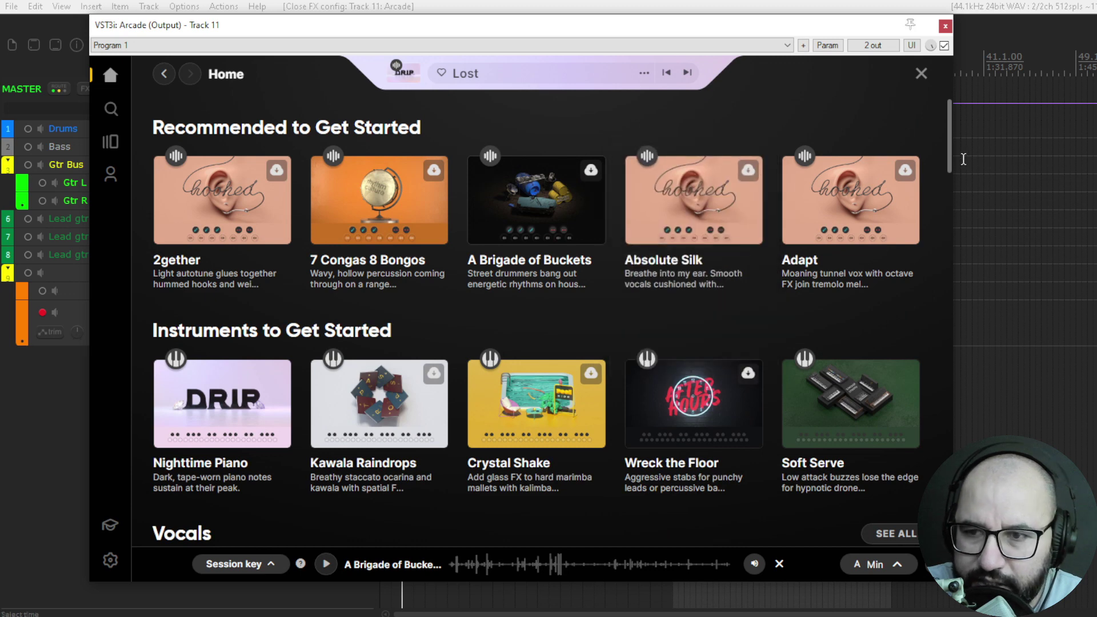
pyautogui.scroll(-3, 951, 166)
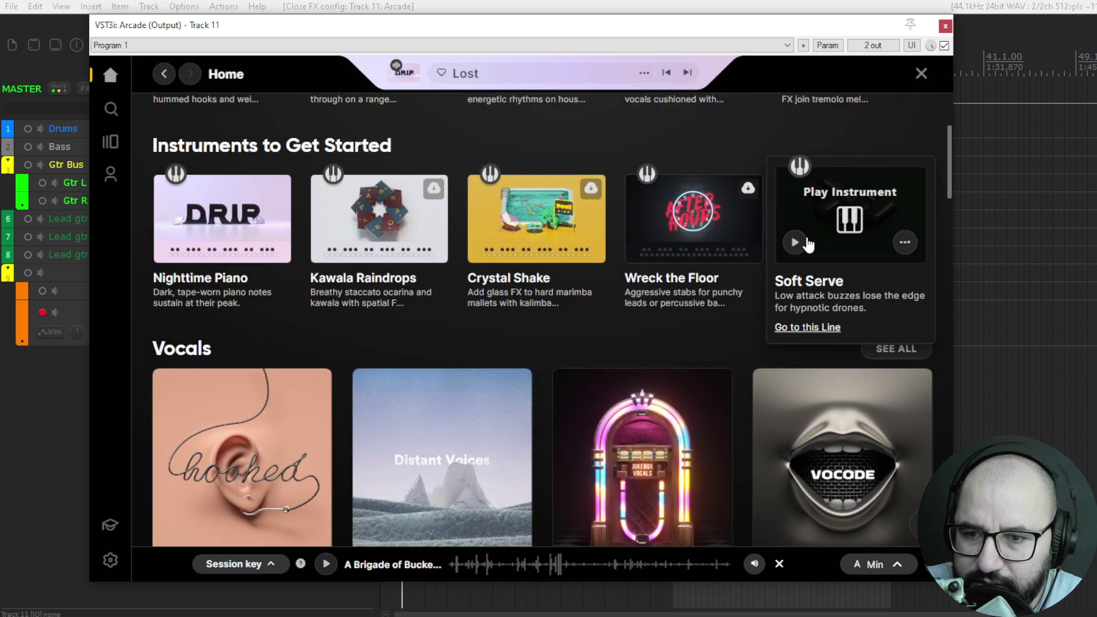
pyautogui.click(795, 243)
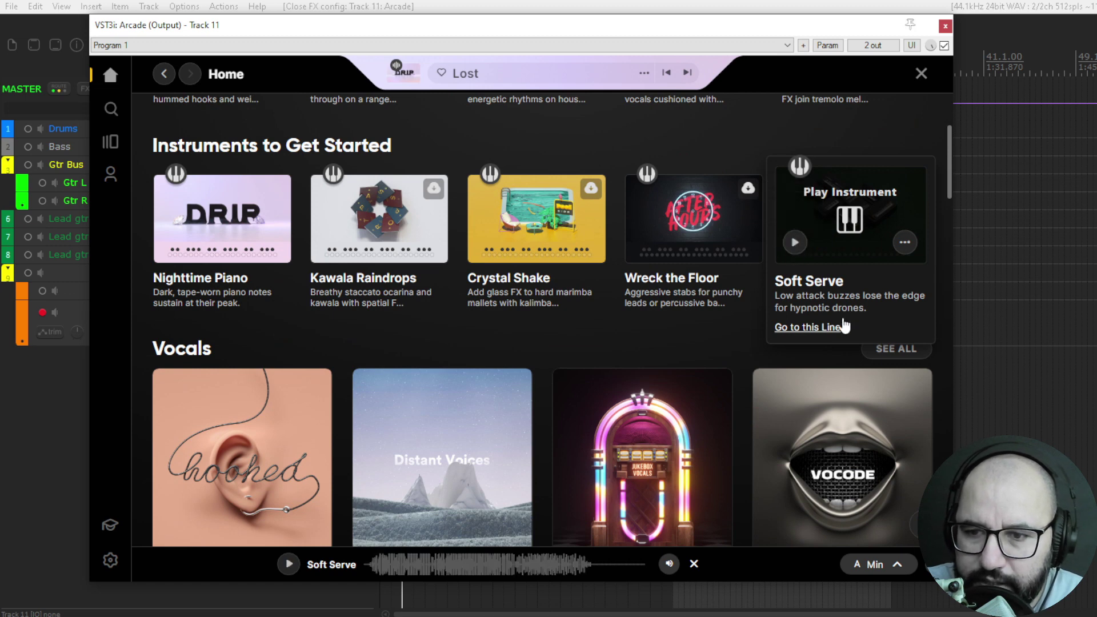
pyautogui.moveTo(721, 283)
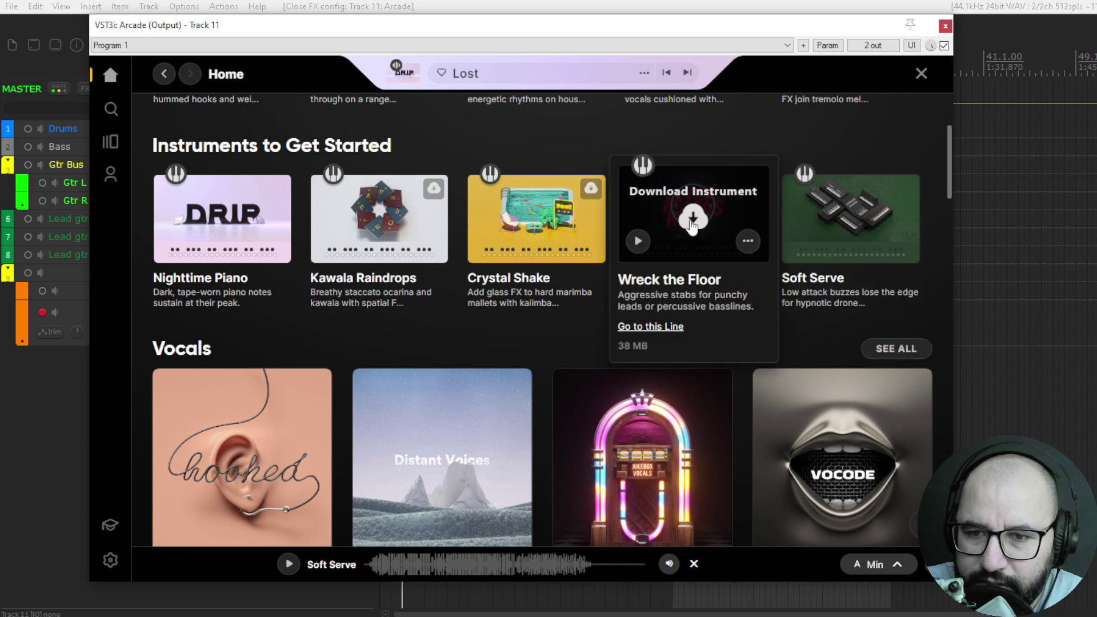
pyautogui.click(639, 241)
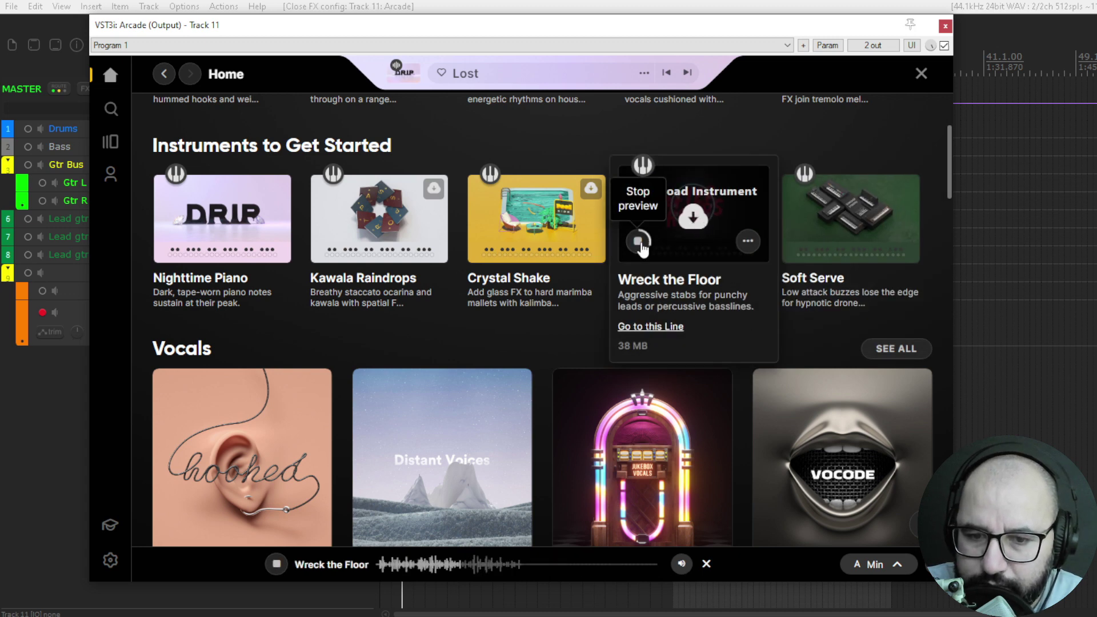
pyautogui.click(639, 241)
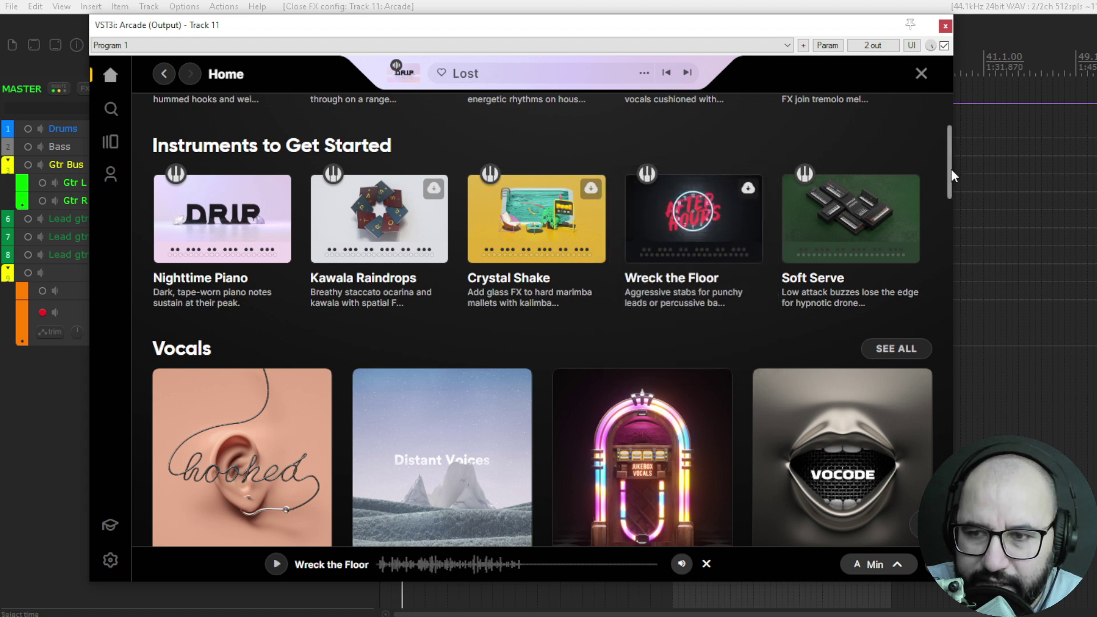
pyautogui.scroll(3, 951, 169)
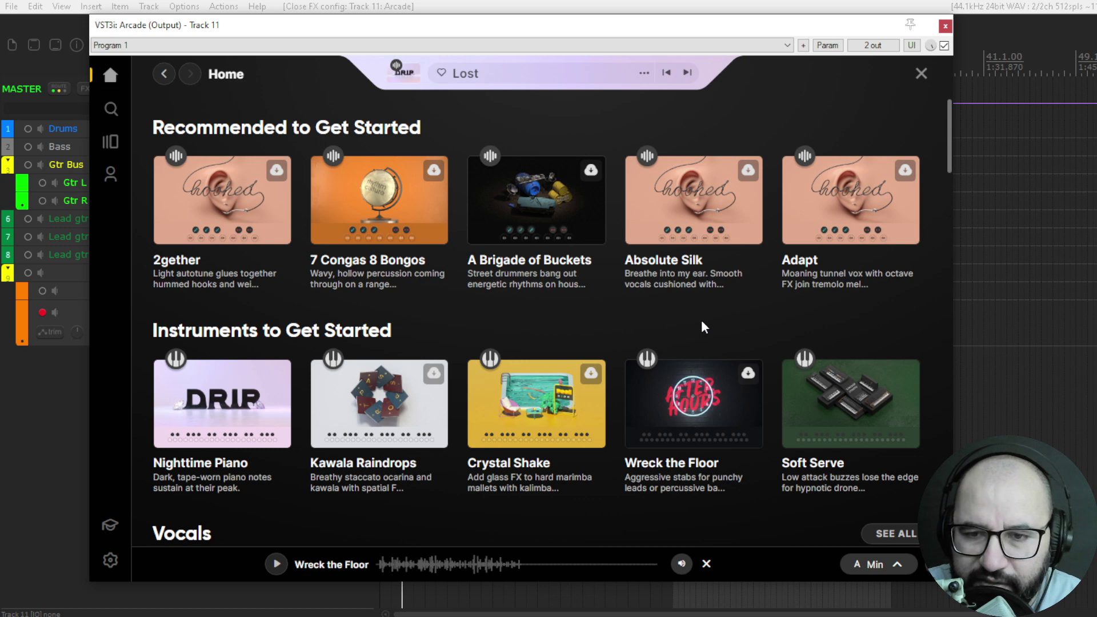
# Step: Open the sampler search and preview the Native Land sampler, stopping playback after listening
pyautogui.click(111, 111)
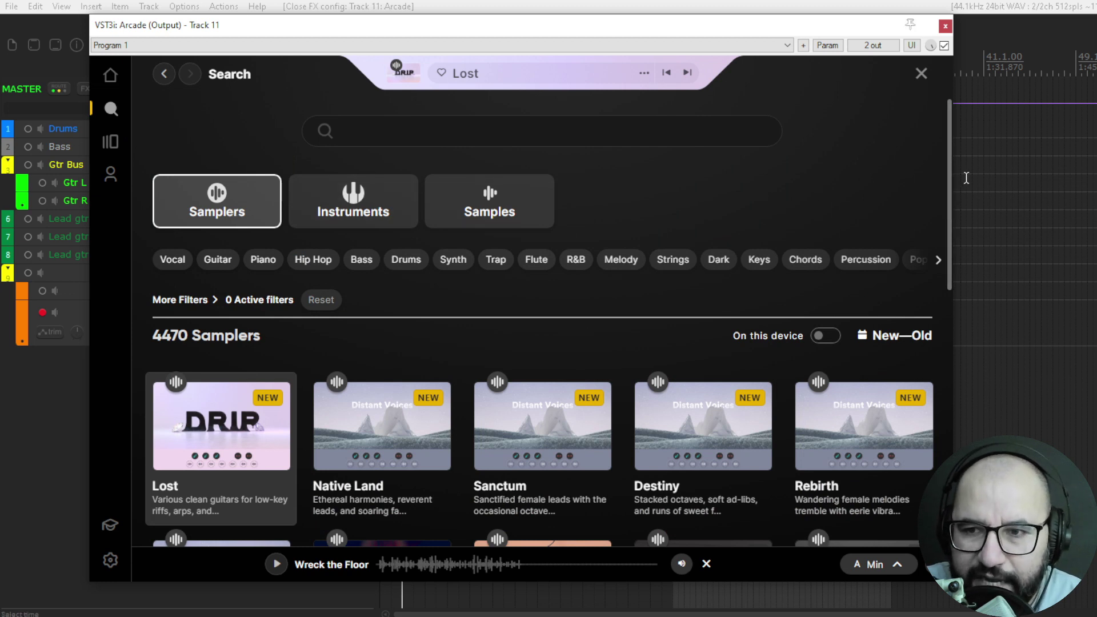
pyautogui.moveTo(951, 183); pyautogui.dragTo(952, 246)
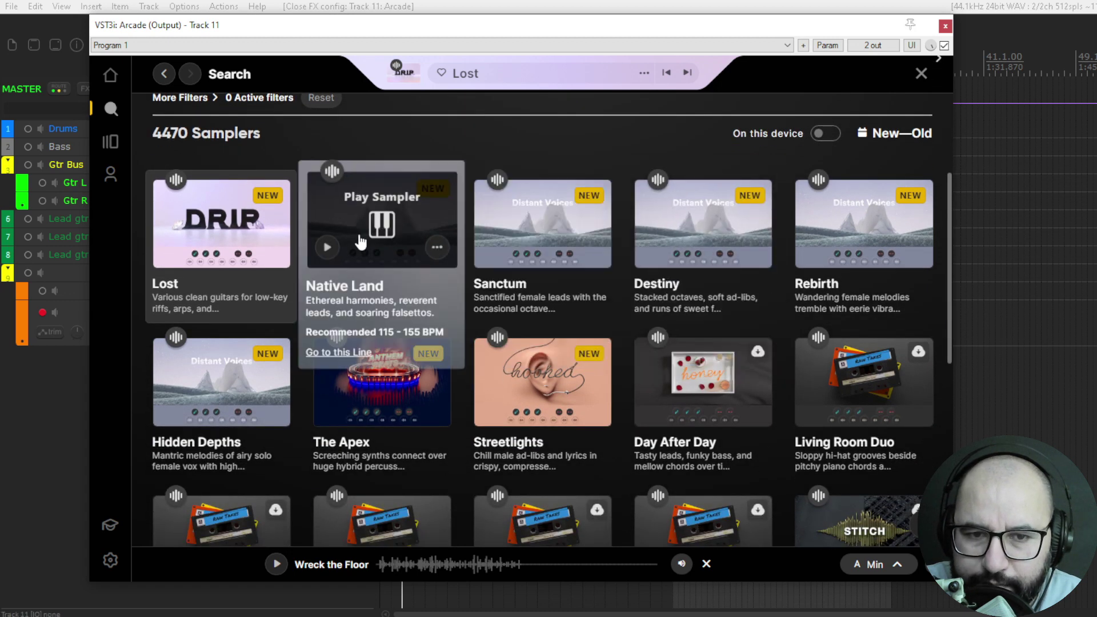
pyautogui.click(328, 247)
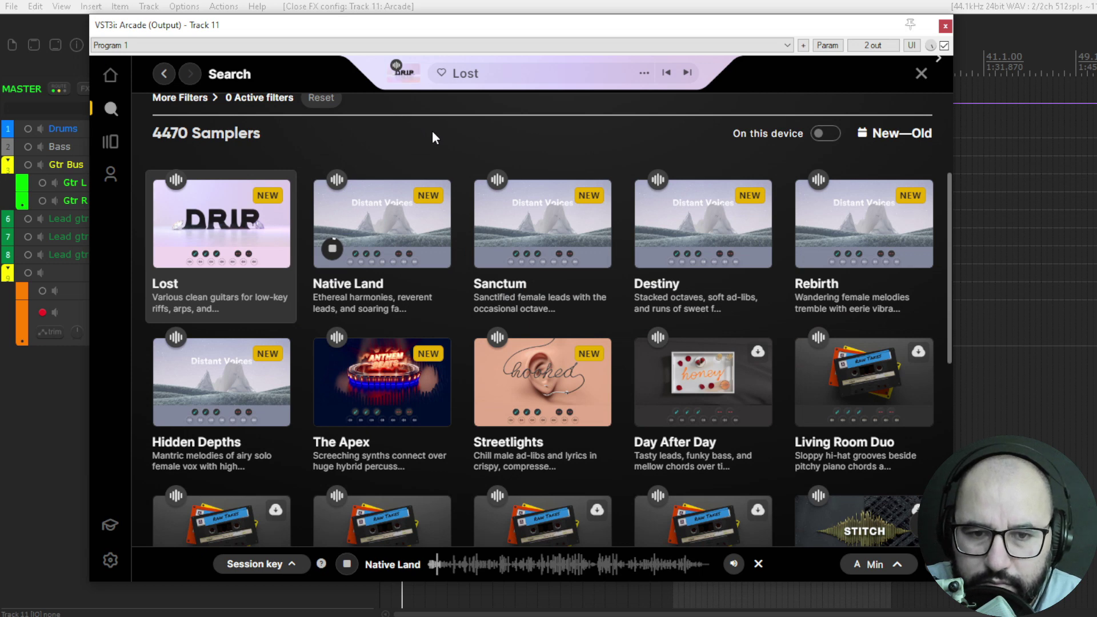
pyautogui.moveTo(337, 253)
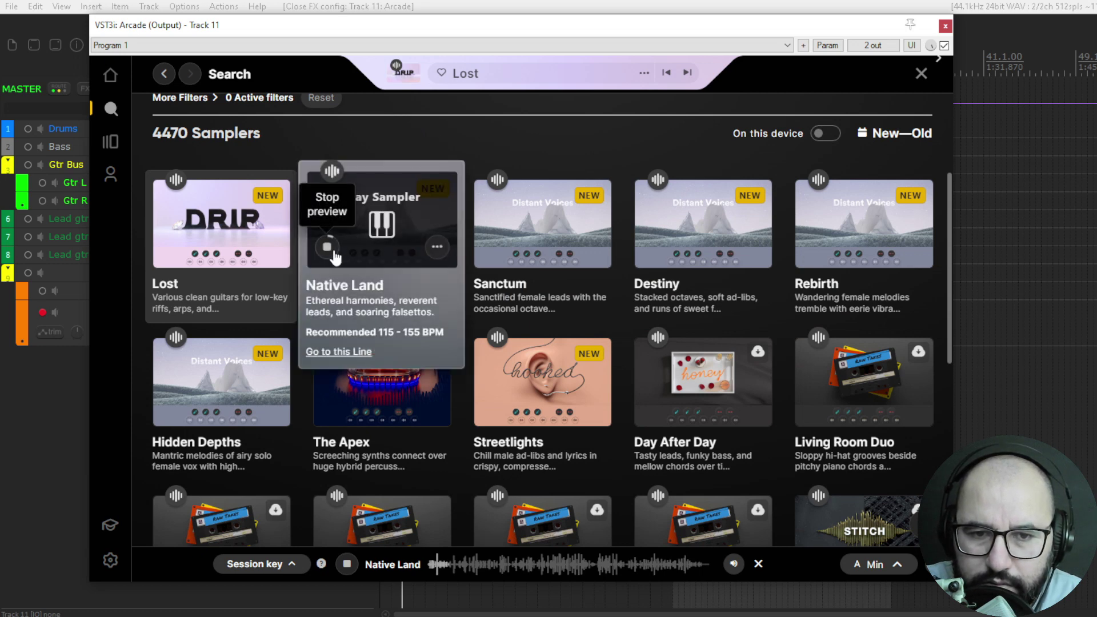
pyautogui.click(331, 252)
# Step: Filter the sampler results by the Synth tag
pyautogui.scroll(4, 326, 243)
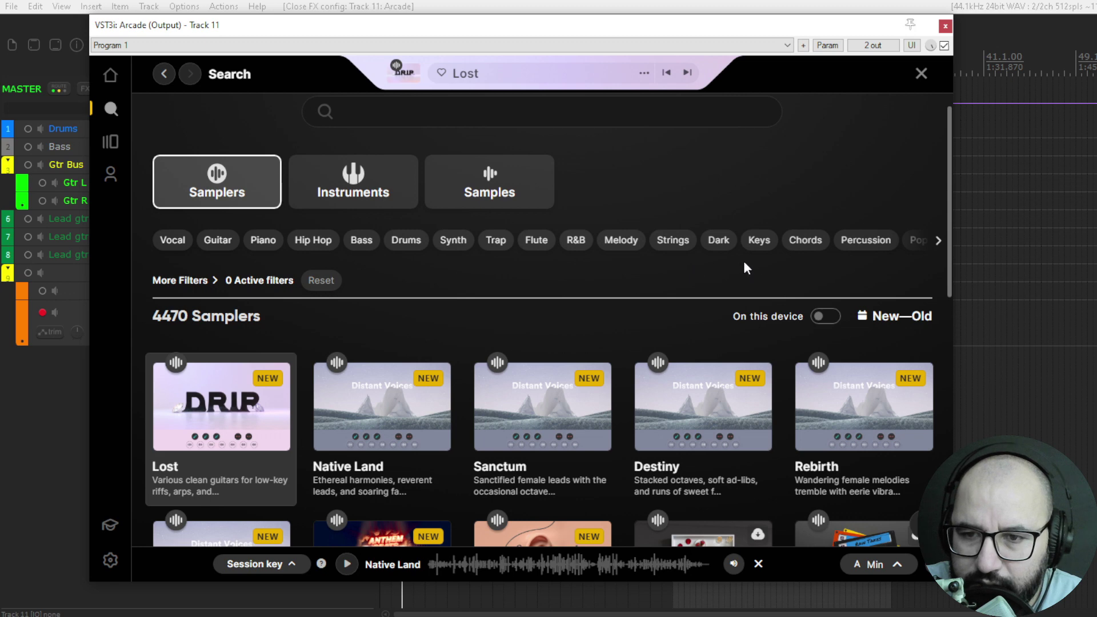
pyautogui.click(452, 240)
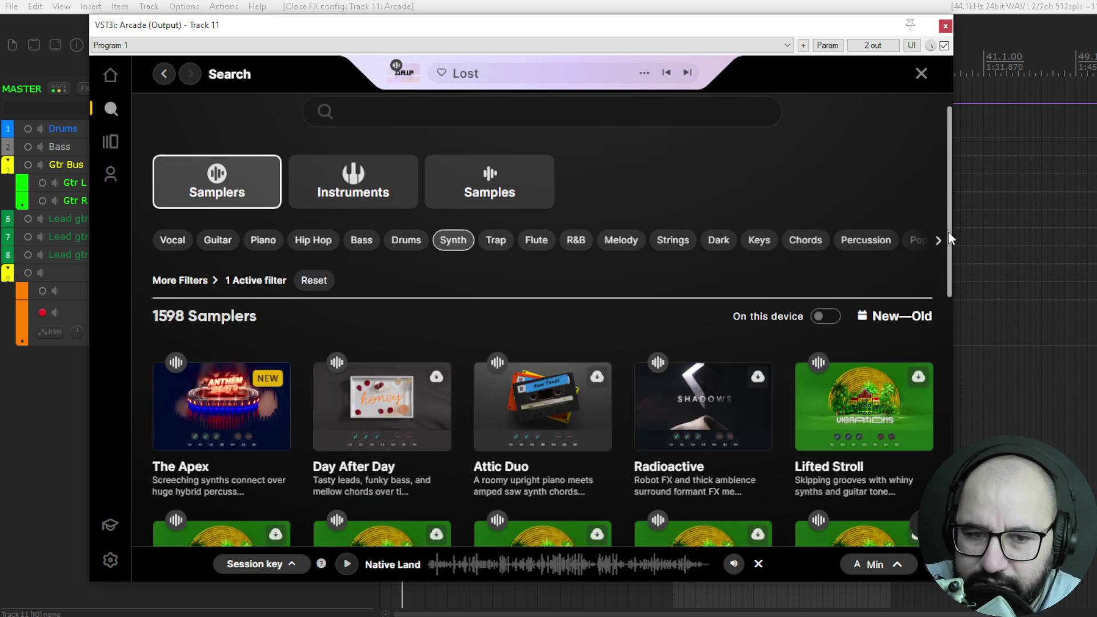
pyautogui.scroll(-3, 949, 234)
# Step: Preview the Day After Day sampler and download it
pyautogui.click(327, 282)
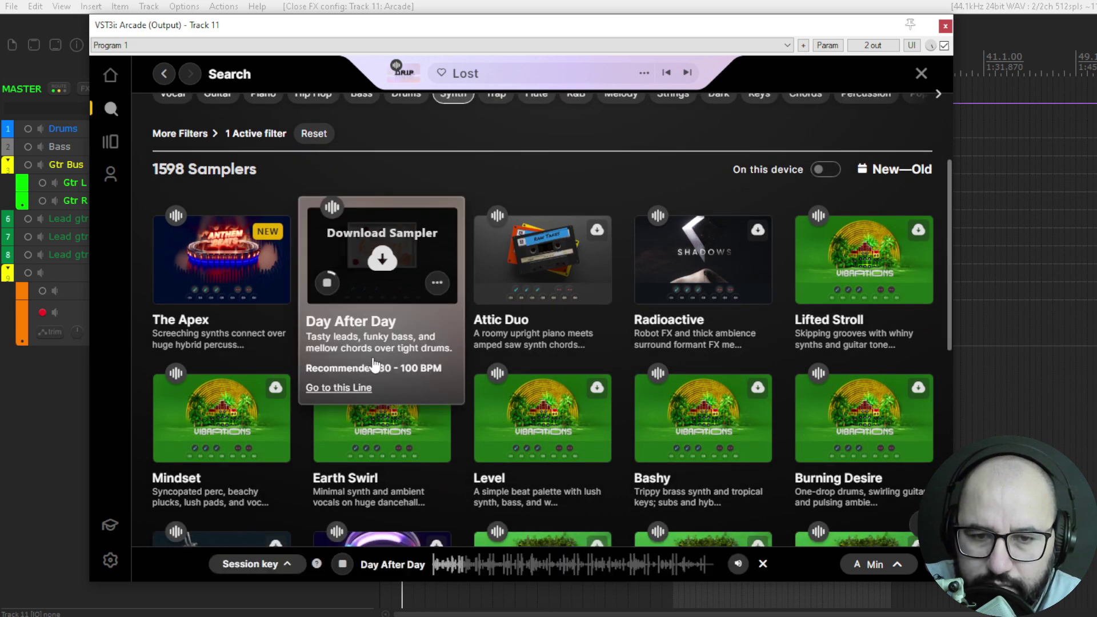
pyautogui.click(331, 280)
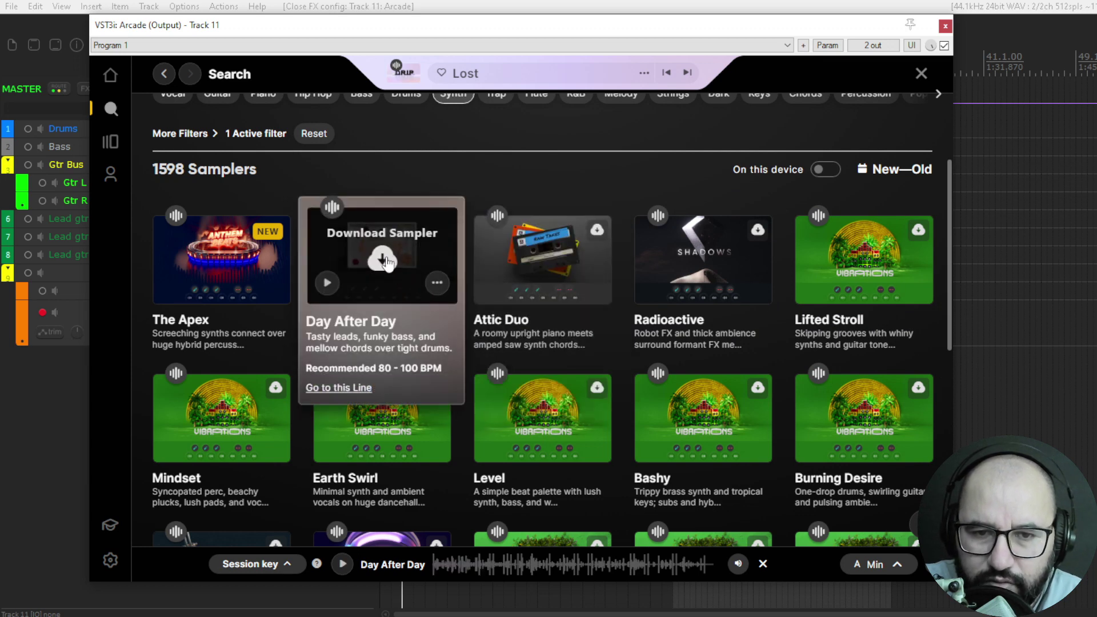
pyautogui.click(383, 260)
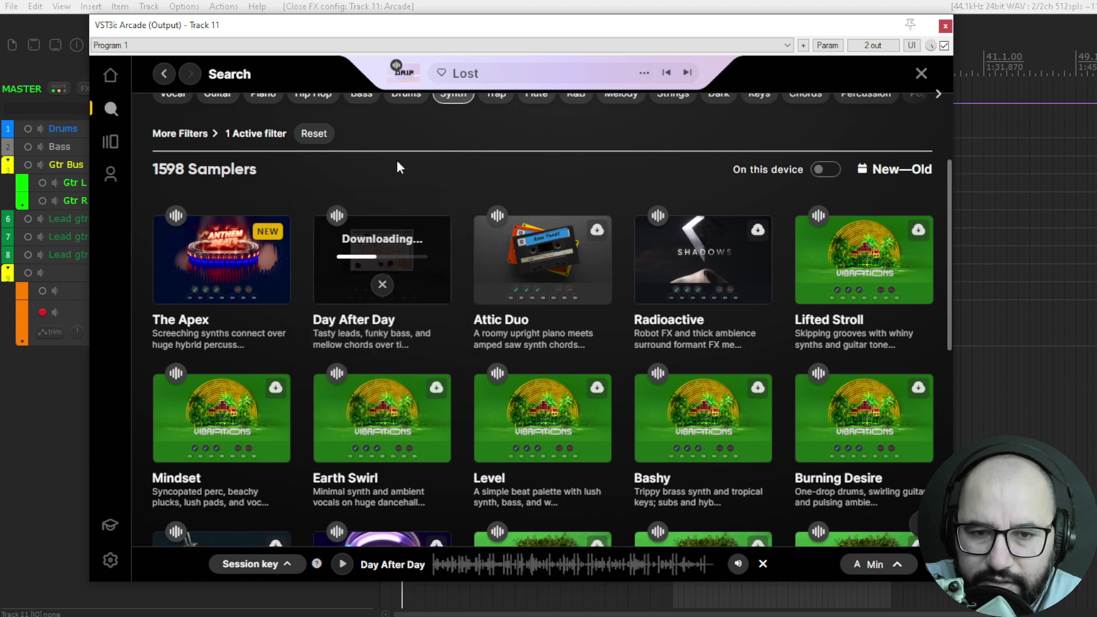
pyautogui.scroll(1, 357, 314)
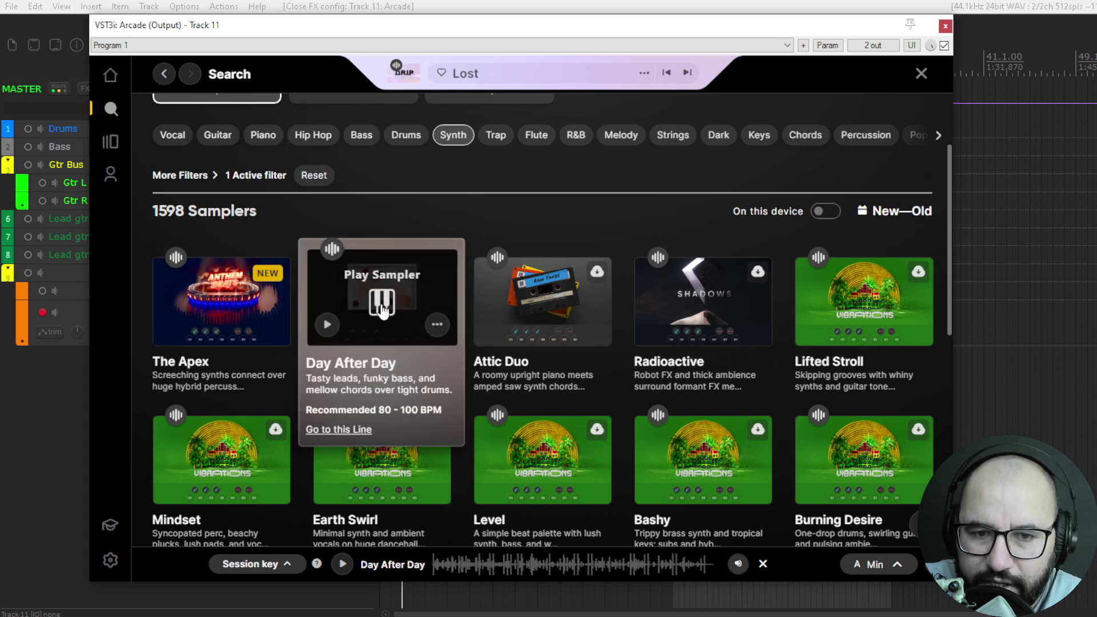
# Step: Switch the Synth-filtered search to instruments and look over the results, including Alien Transmission
pyautogui.moveTo(948, 217); pyautogui.dragTo(953, 187)
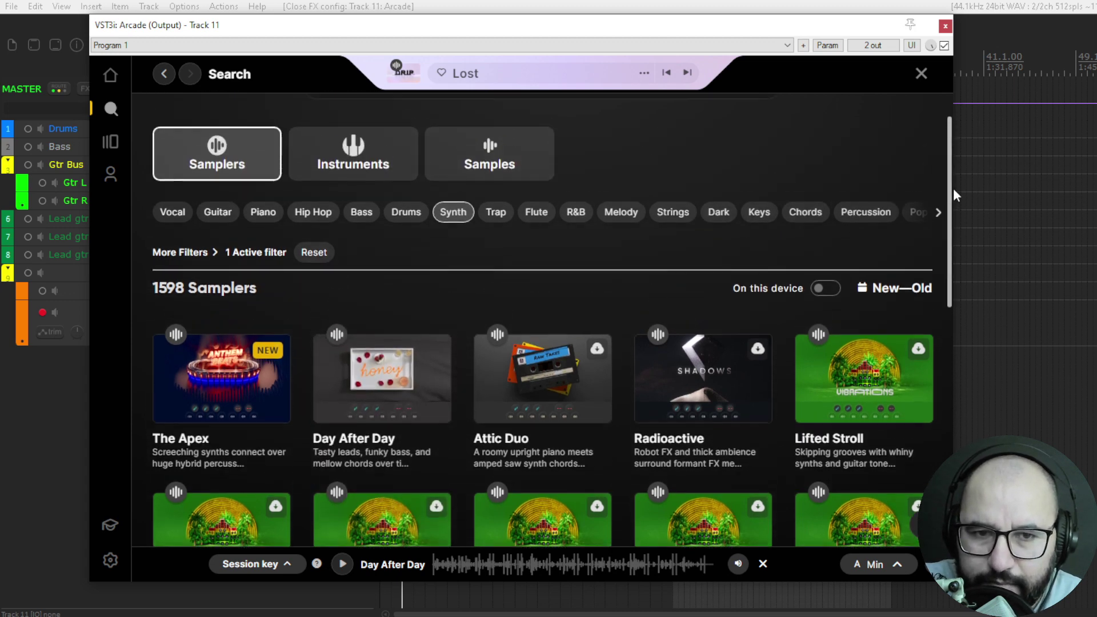
pyautogui.click(363, 166)
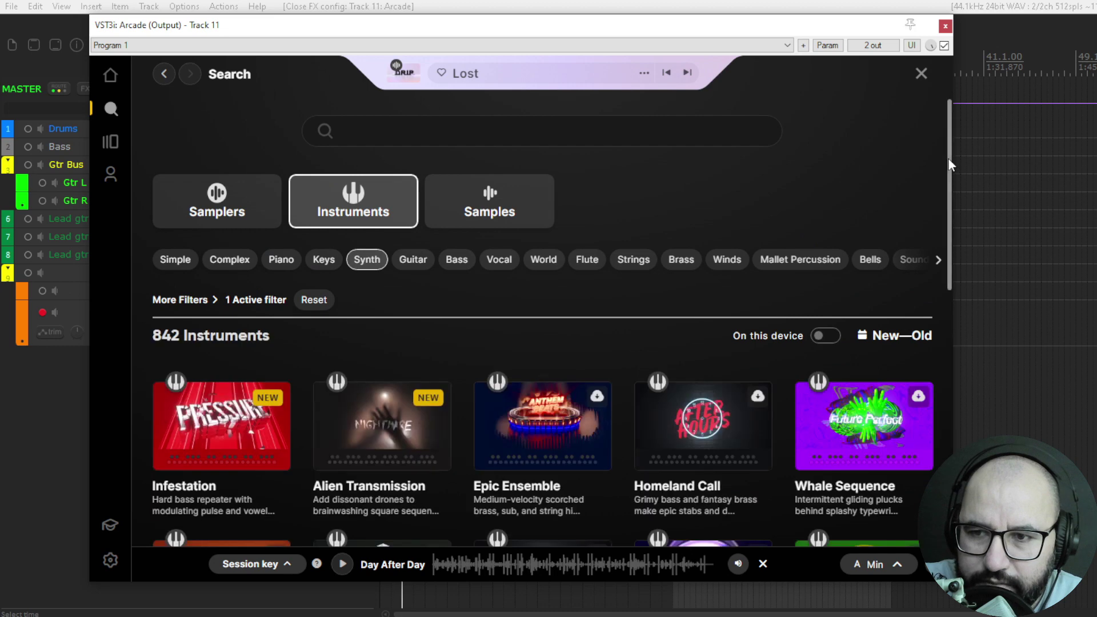
pyautogui.moveTo(950, 159); pyautogui.dragTo(951, 189)
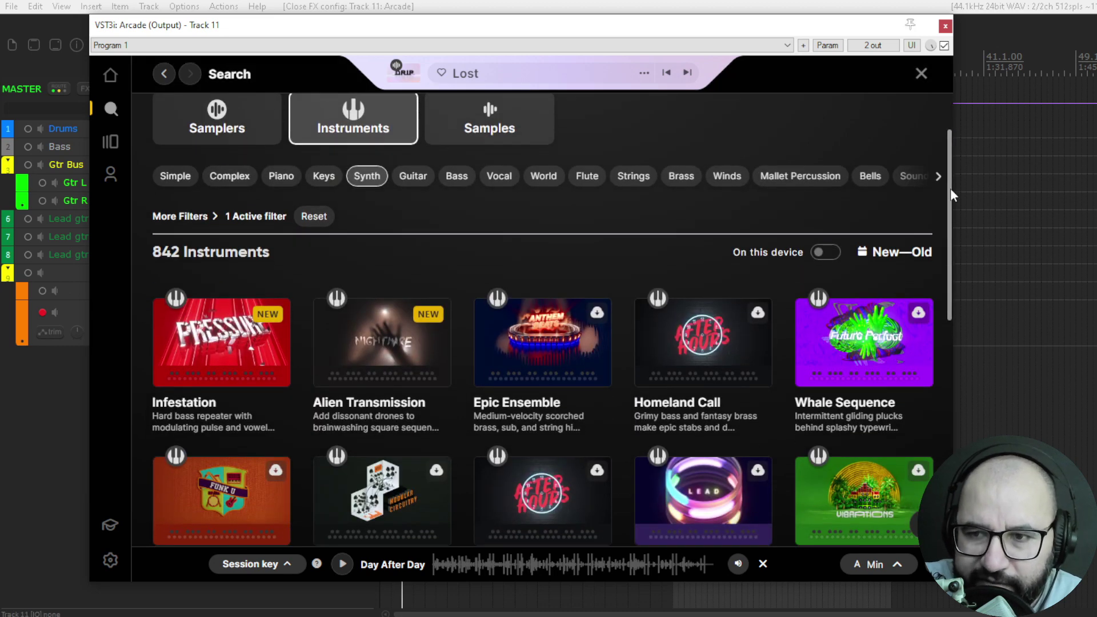
pyautogui.scroll(-3, 951, 195)
pyautogui.moveTo(333, 280)
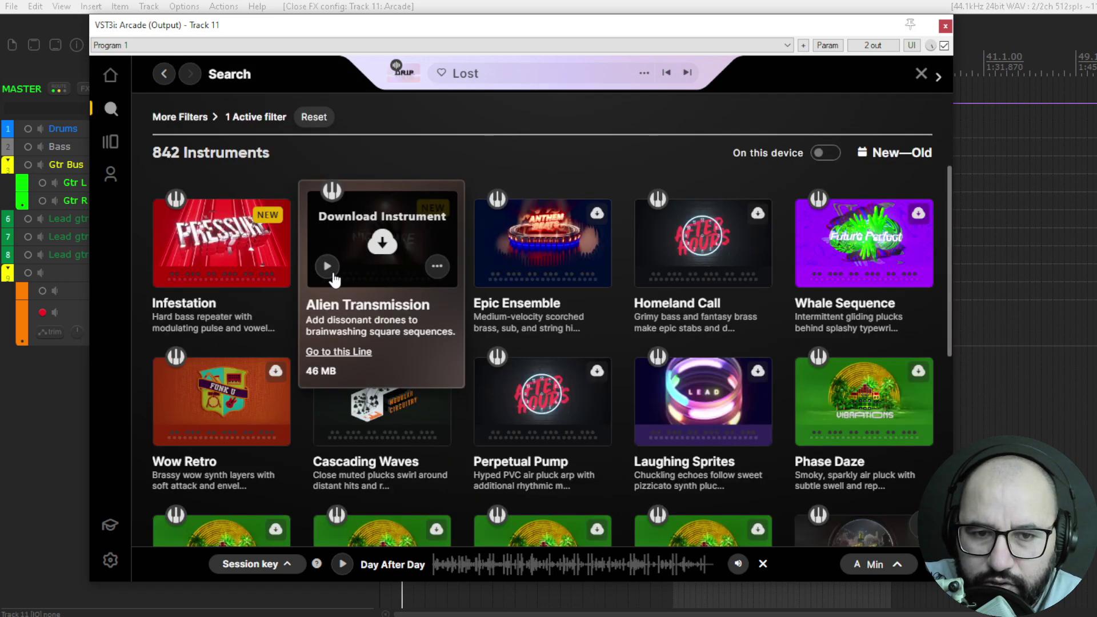
pyautogui.moveTo(537, 259)
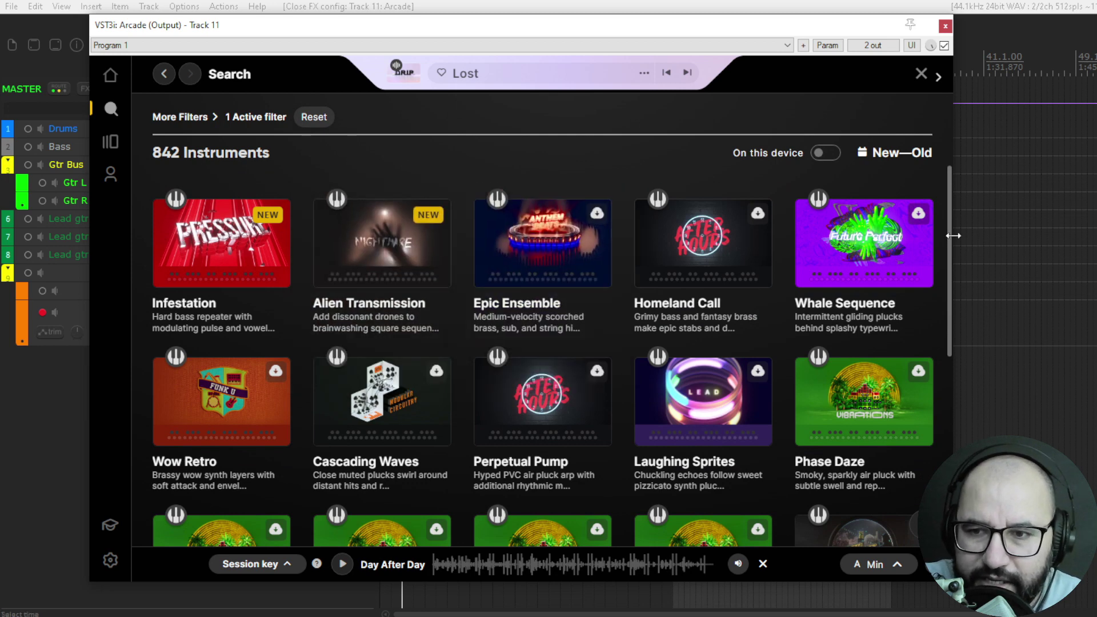
# Step: Switch the Synth-filtered search to samples and preview Entangled FX Robotic Groan 01, stopping playback after listening
pyautogui.moveTo(949, 230); pyautogui.dragTo(952, 187)
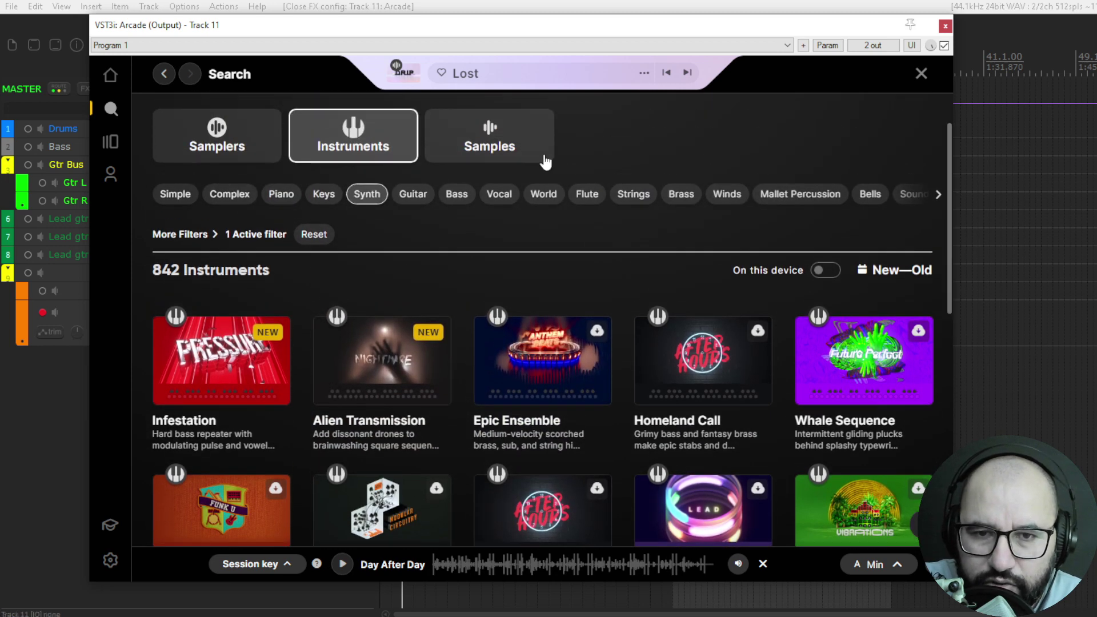
pyautogui.click(474, 130)
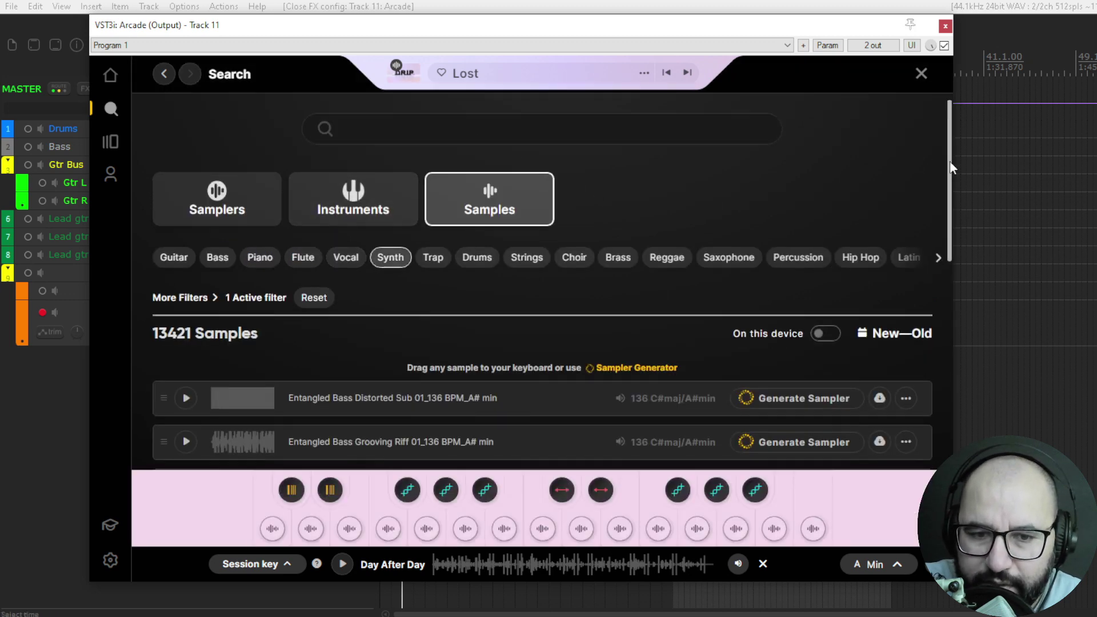
pyautogui.moveTo(951, 150); pyautogui.dragTo(950, 221)
pyautogui.click(185, 273)
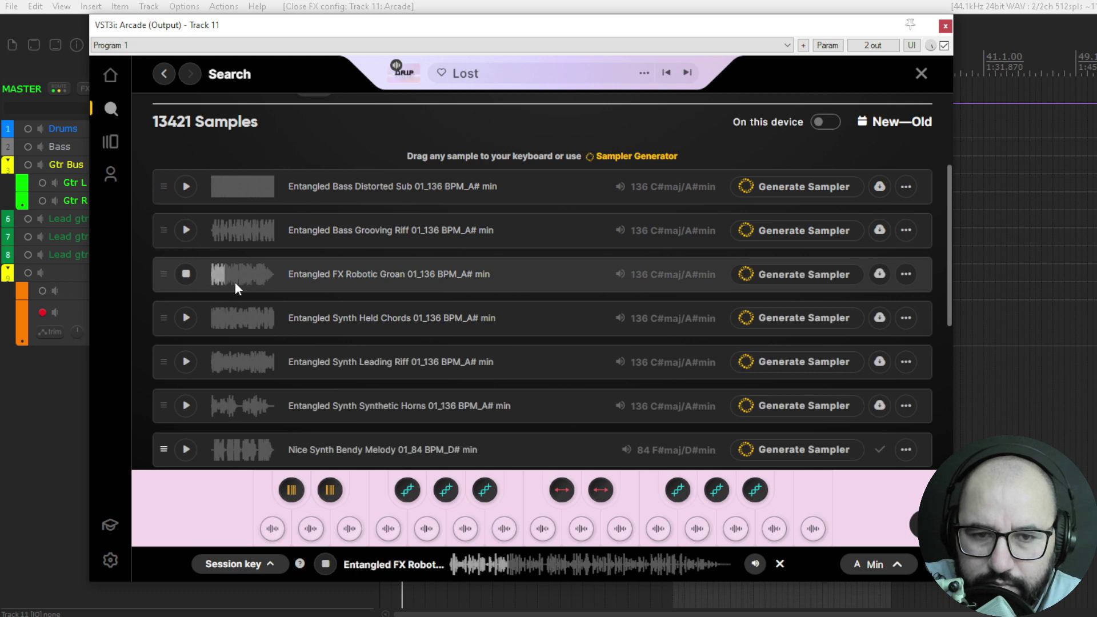
pyautogui.click(188, 276)
# Step: Look through the list of synth samples and return to the instrument results
pyautogui.scroll(3, 226, 278)
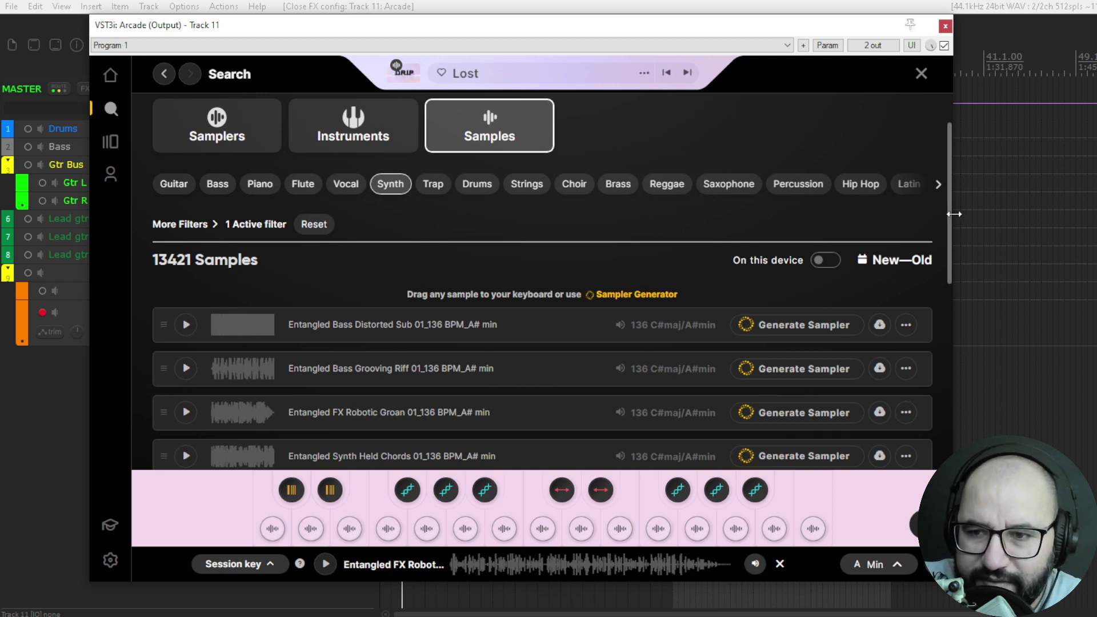
pyautogui.moveTo(952, 209); pyautogui.dragTo(928, 241)
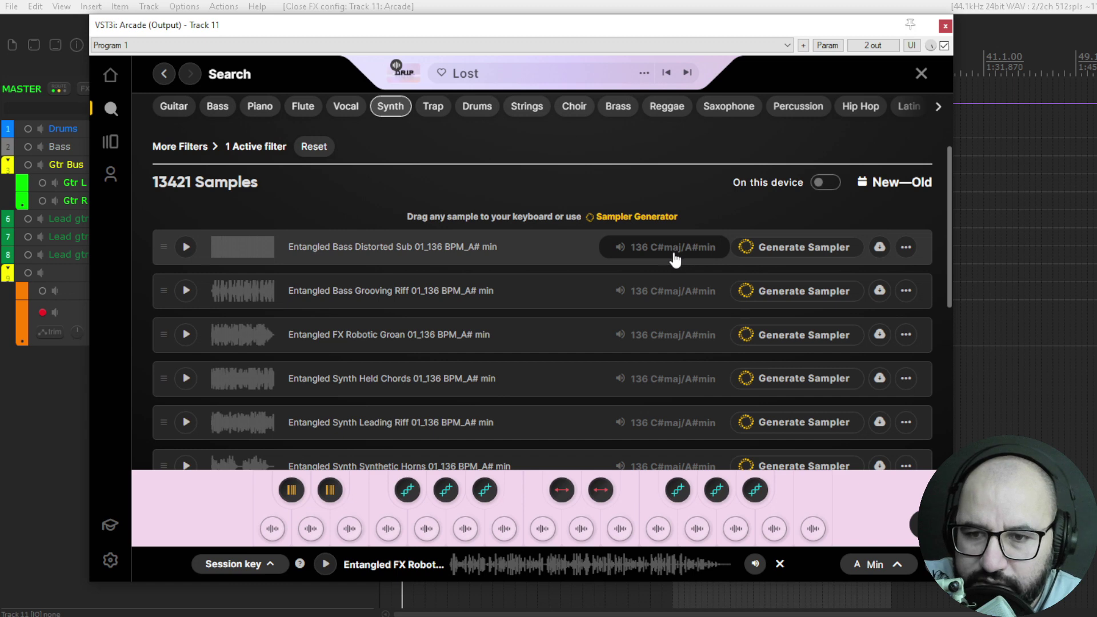
pyautogui.moveTo(950, 230); pyautogui.dragTo(951, 249)
pyautogui.scroll(4, 950, 133)
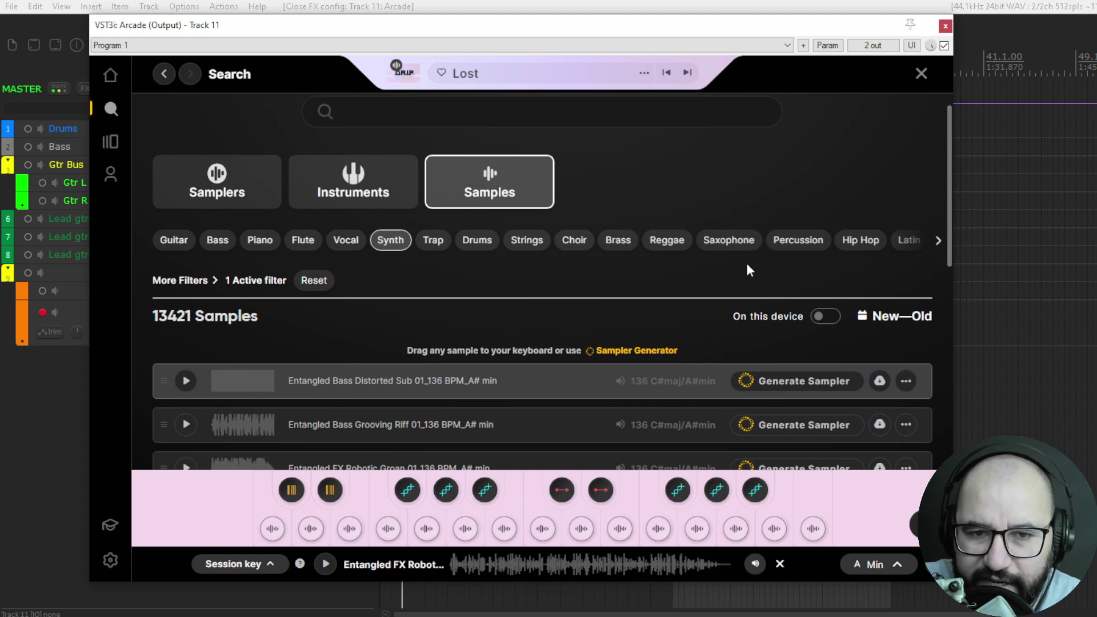
pyautogui.click(373, 200)
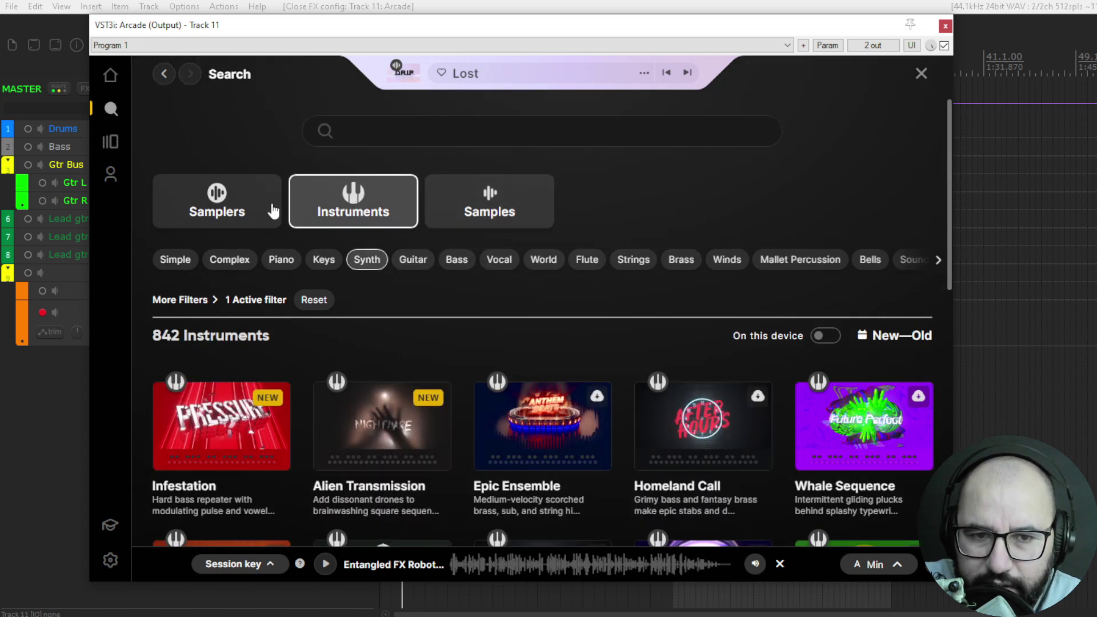
# Step: Load the Day After Day sampler from the Synth-filtered sampler results and try out its modifiers
pyautogui.click(252, 210)
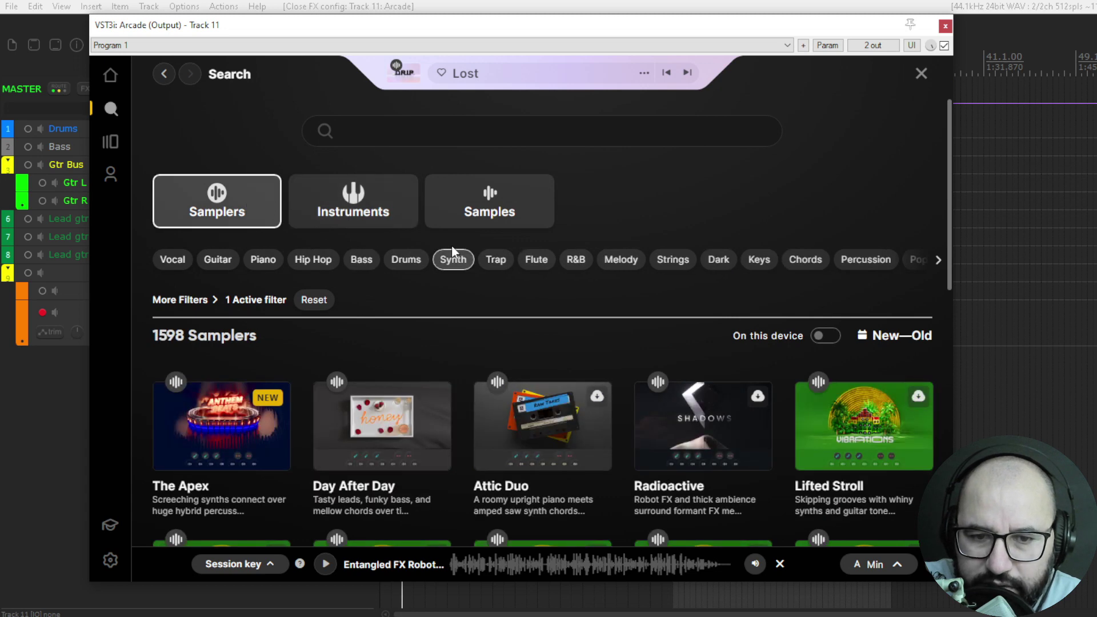
pyautogui.scroll(-1, 952, 203)
pyautogui.scroll(-2, 952, 208)
pyautogui.moveTo(383, 317)
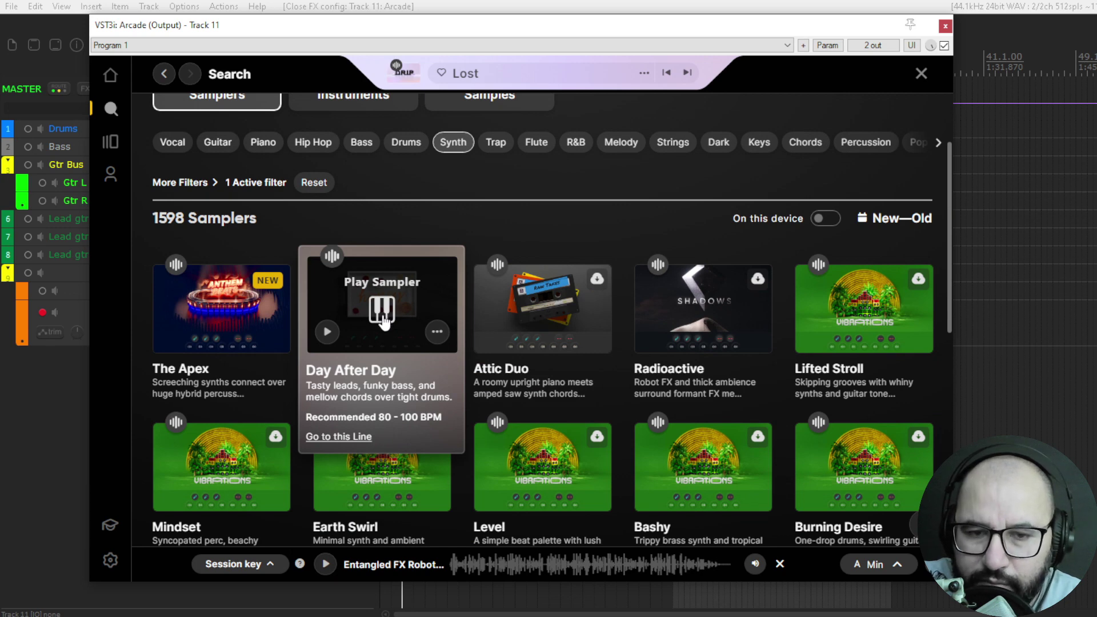
pyautogui.click(383, 322)
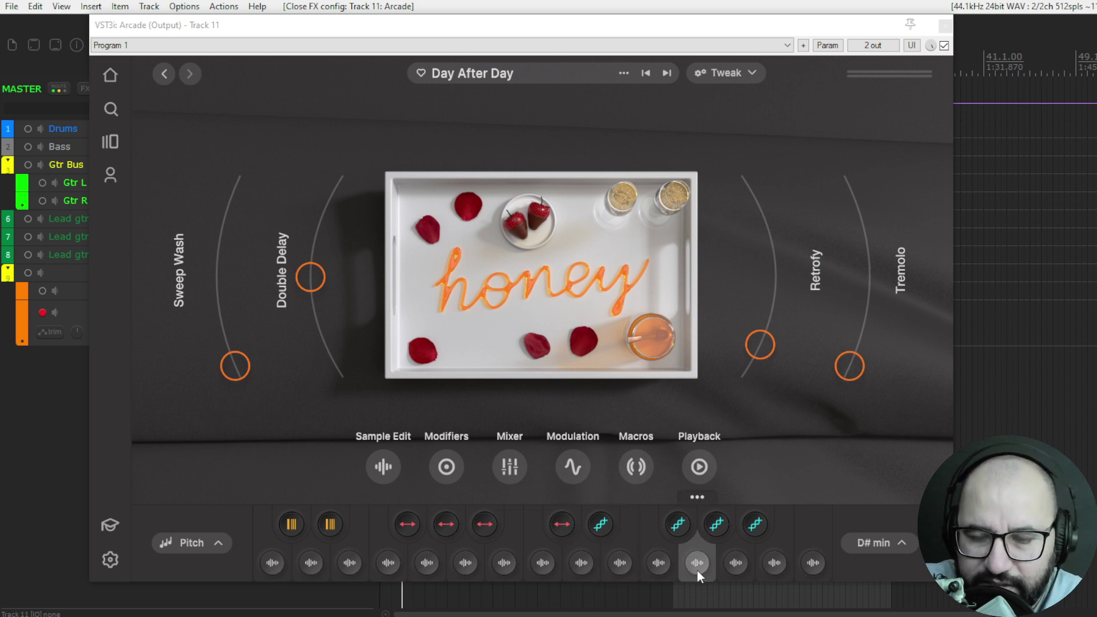
pyautogui.click(435, 521)
pyautogui.click(486, 528)
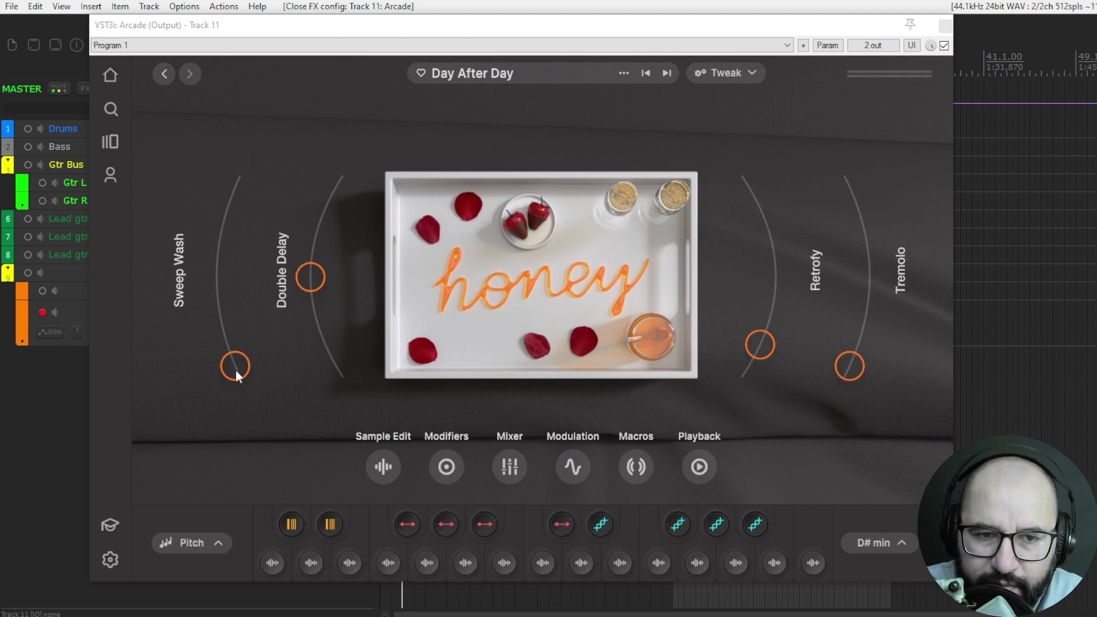
# Step: Try the Sweep Wash macro, and raise Double Delay to about two thirds, Retrofy to about half and Tremolo to just over a third
pyautogui.moveTo(235, 368); pyautogui.dragTo(218, 355)
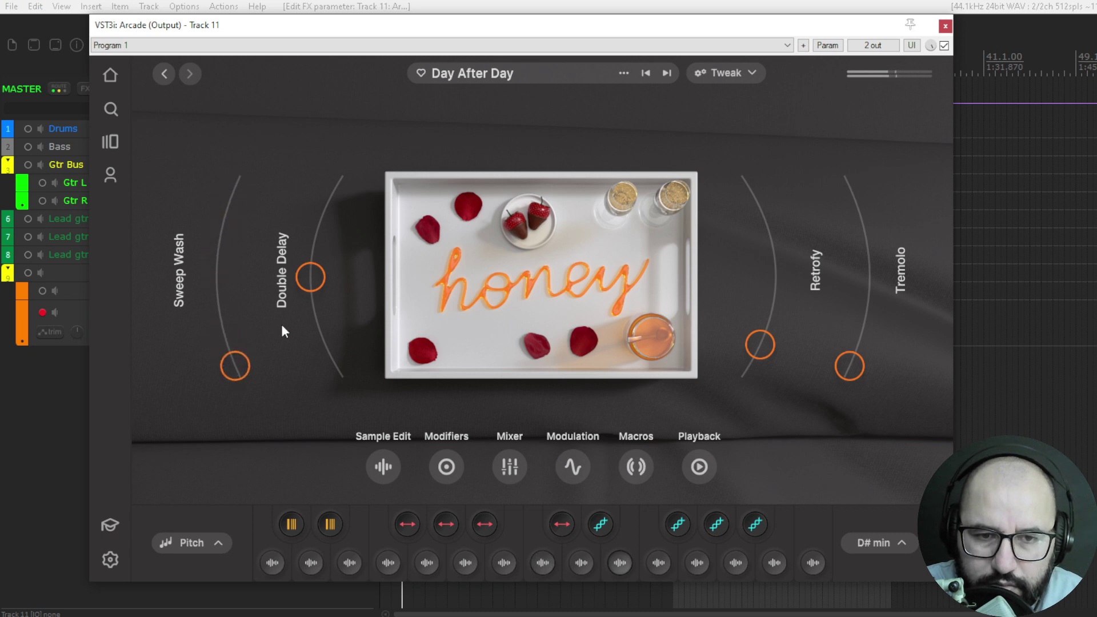
pyautogui.moveTo(314, 285); pyautogui.dragTo(313, 251)
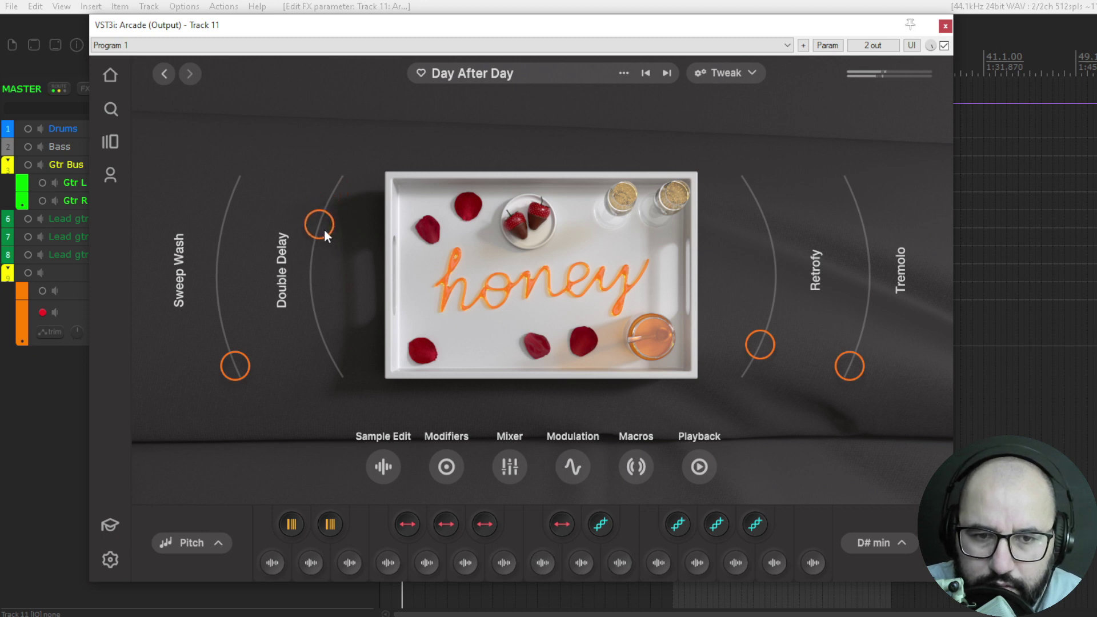
pyautogui.moveTo(324, 228); pyautogui.dragTo(321, 245)
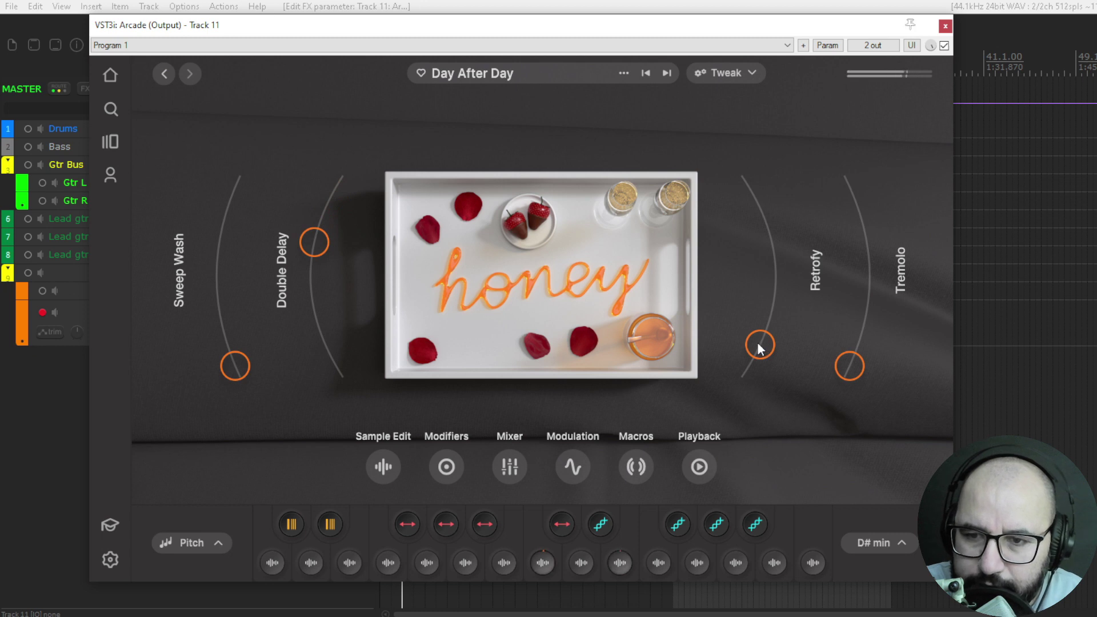
pyautogui.moveTo(760, 348); pyautogui.dragTo(780, 226)
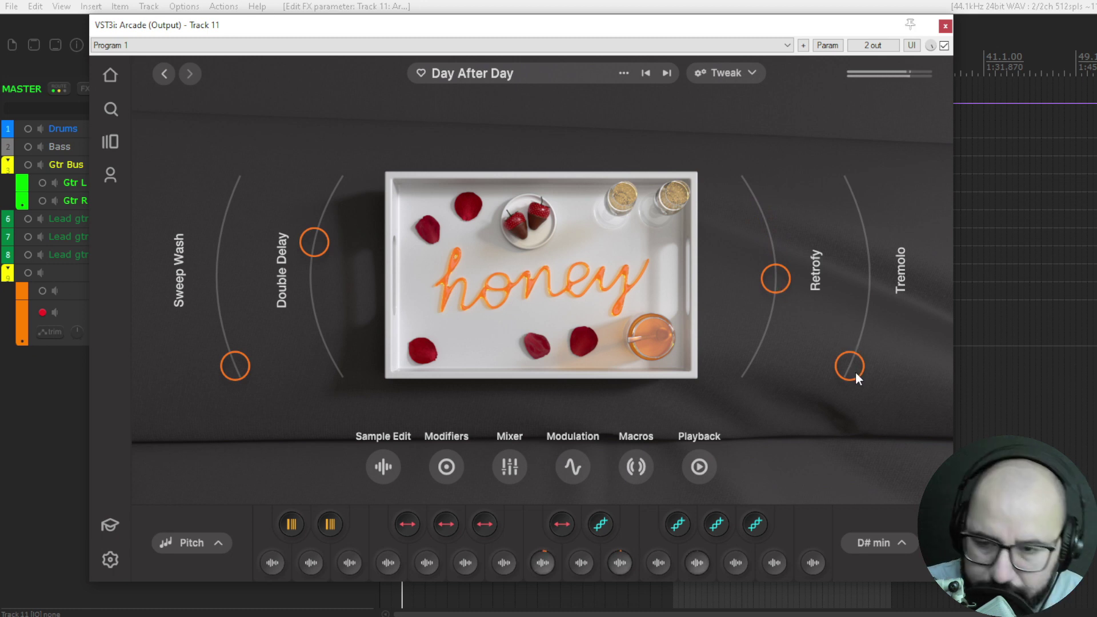
pyautogui.moveTo(860, 371); pyautogui.dragTo(884, 276)
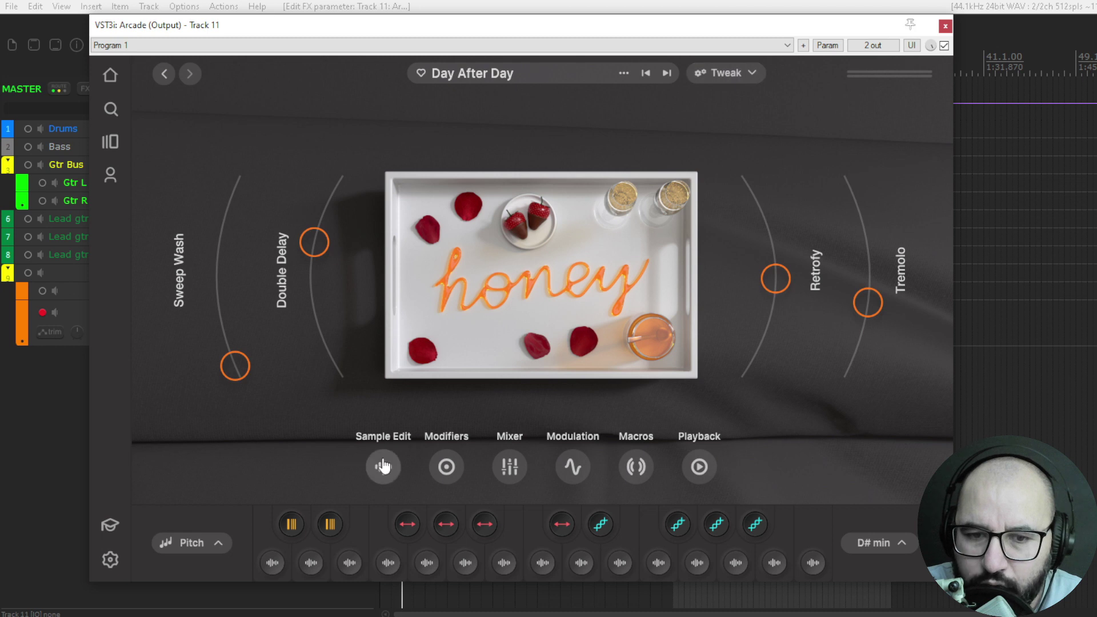
# Step: Shorten the Nice Synth Delicate Progression 01 sample to end about midway between grid marks 2 and 3, and show its advanced settings
pyautogui.click(728, 77)
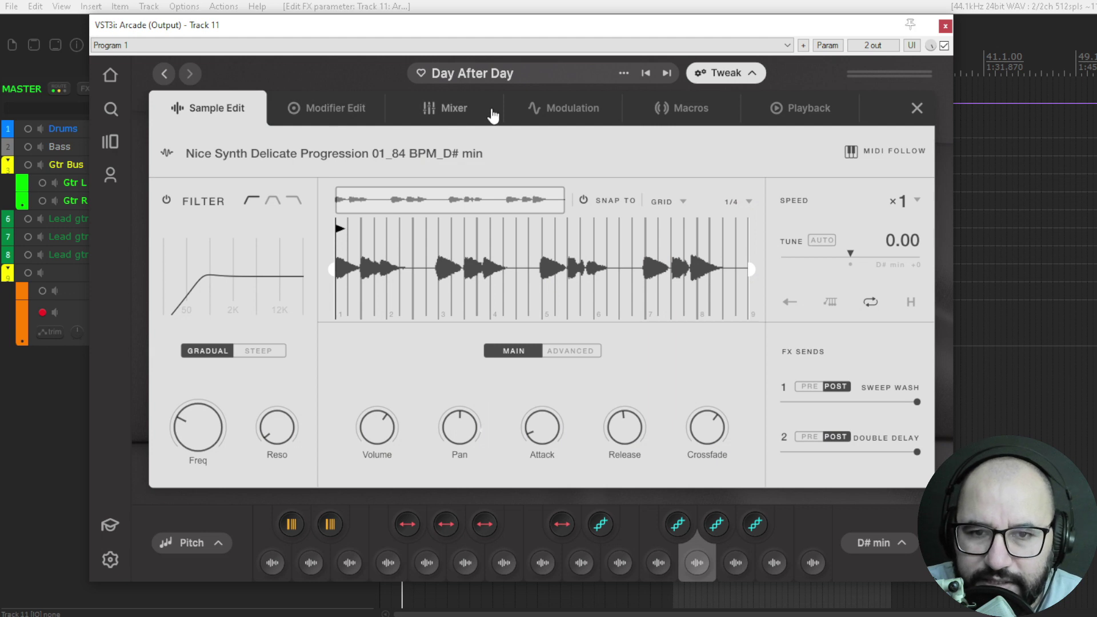
pyautogui.click(726, 73)
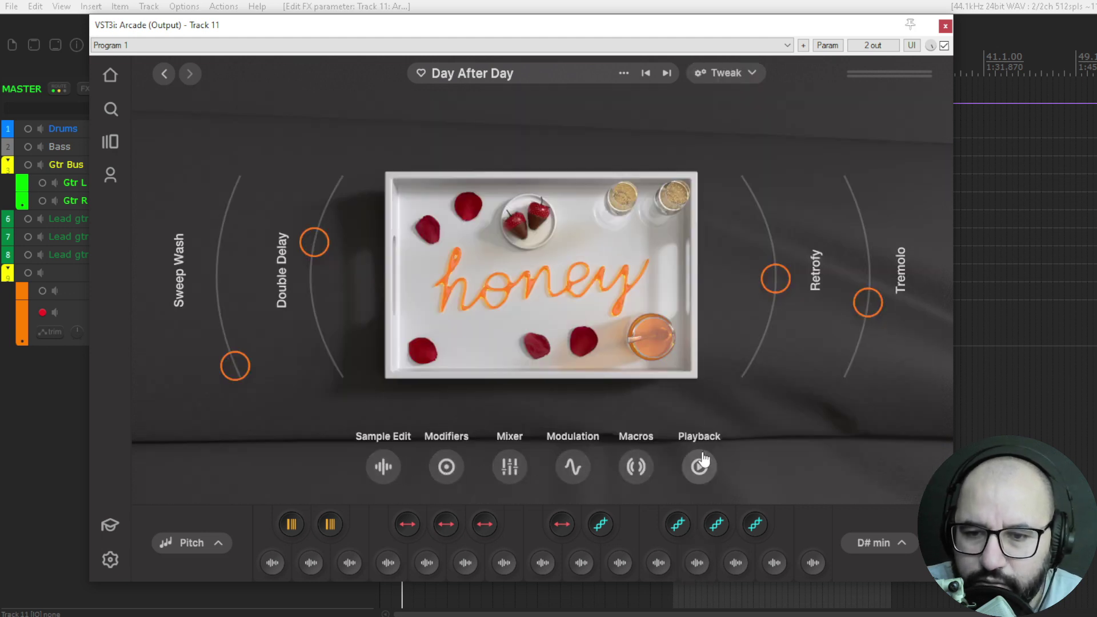
pyautogui.click(729, 74)
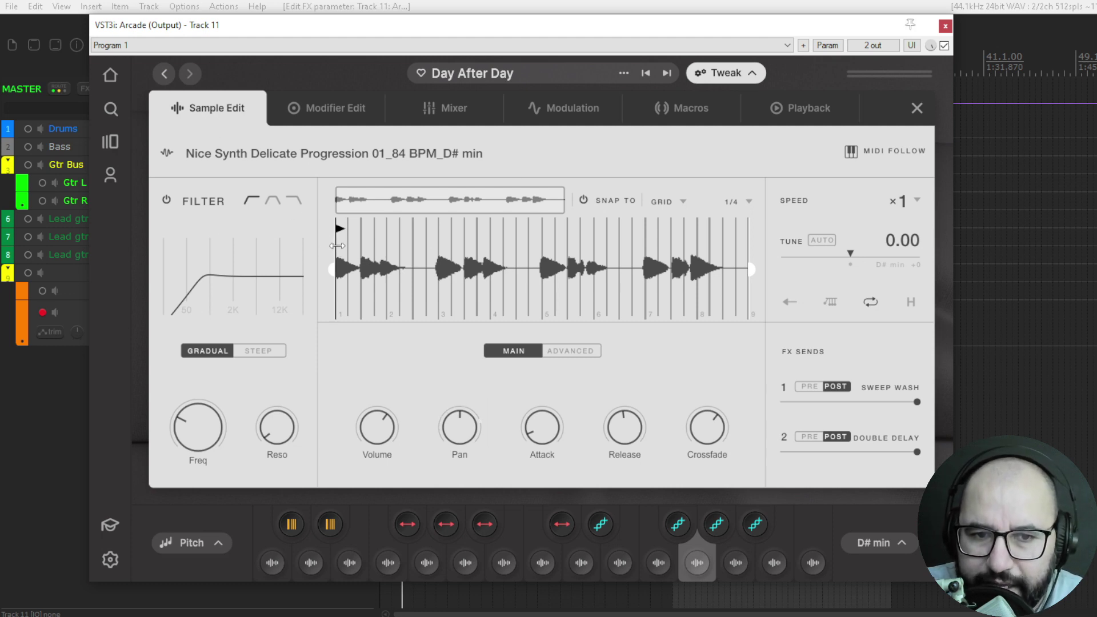
pyautogui.moveTo(750, 246); pyautogui.dragTo(415, 244)
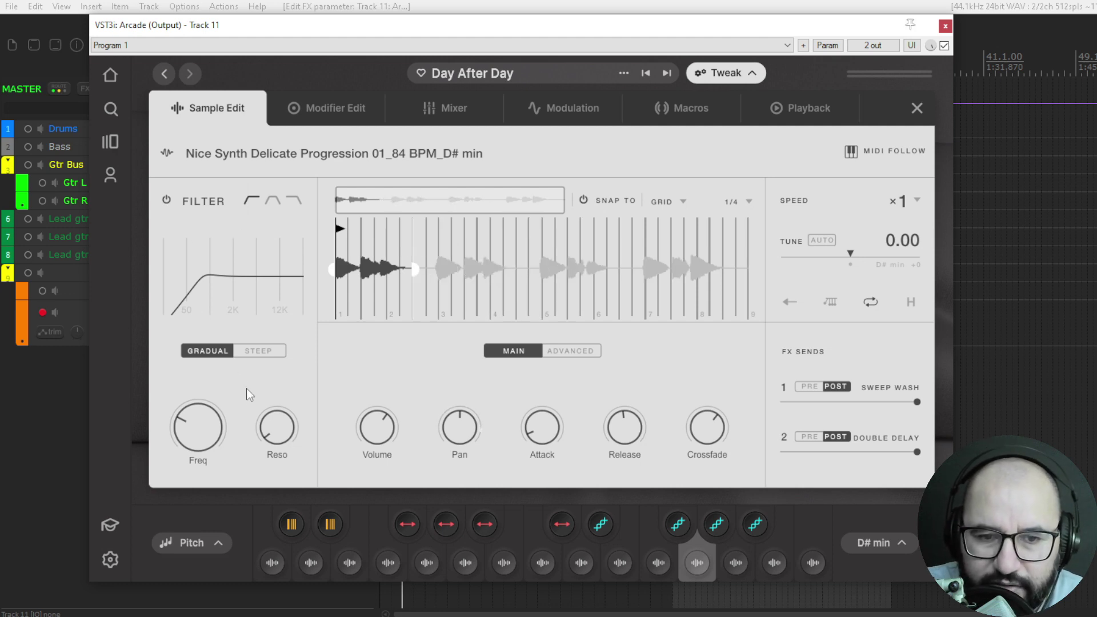
pyautogui.click(570, 352)
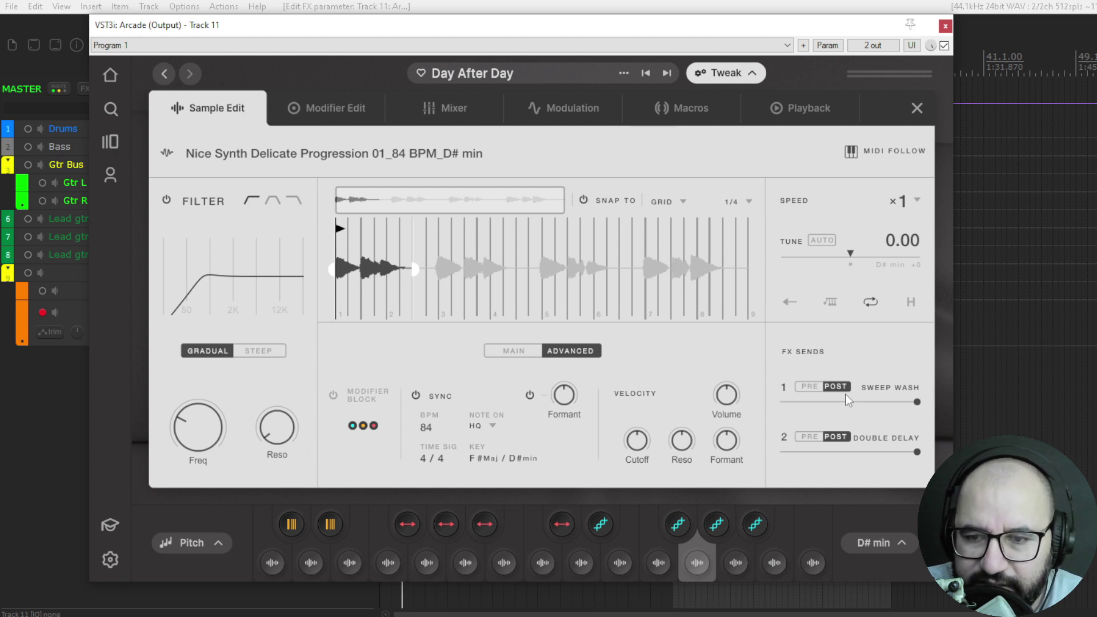
# Step: Open the Resequence modifier for editing and look over its markers and step sequence
pyautogui.click(330, 112)
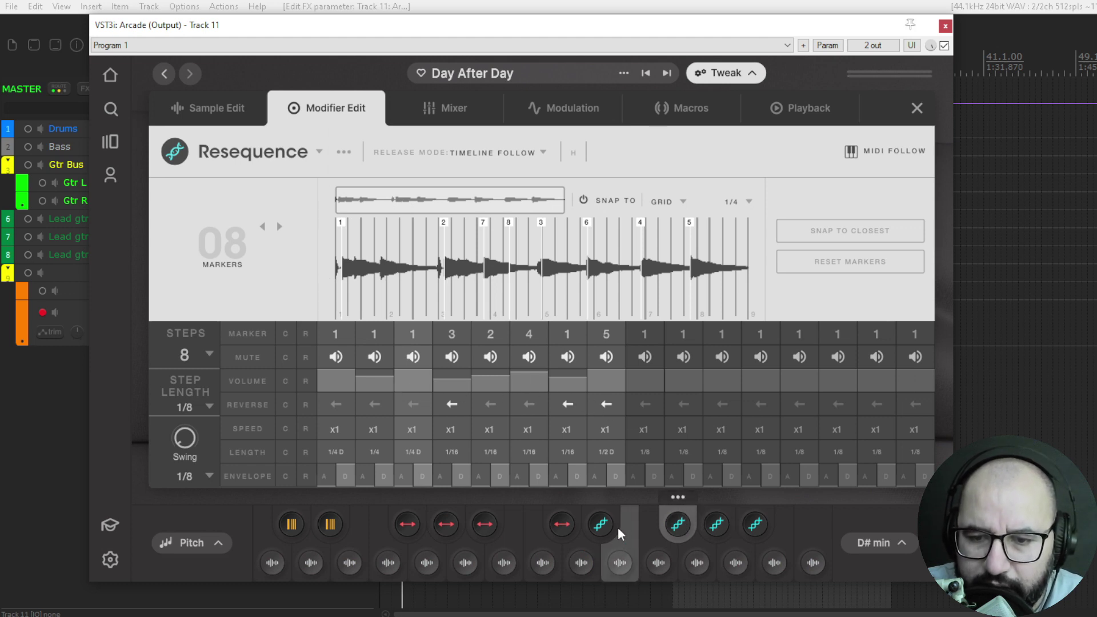
pyautogui.click(677, 499)
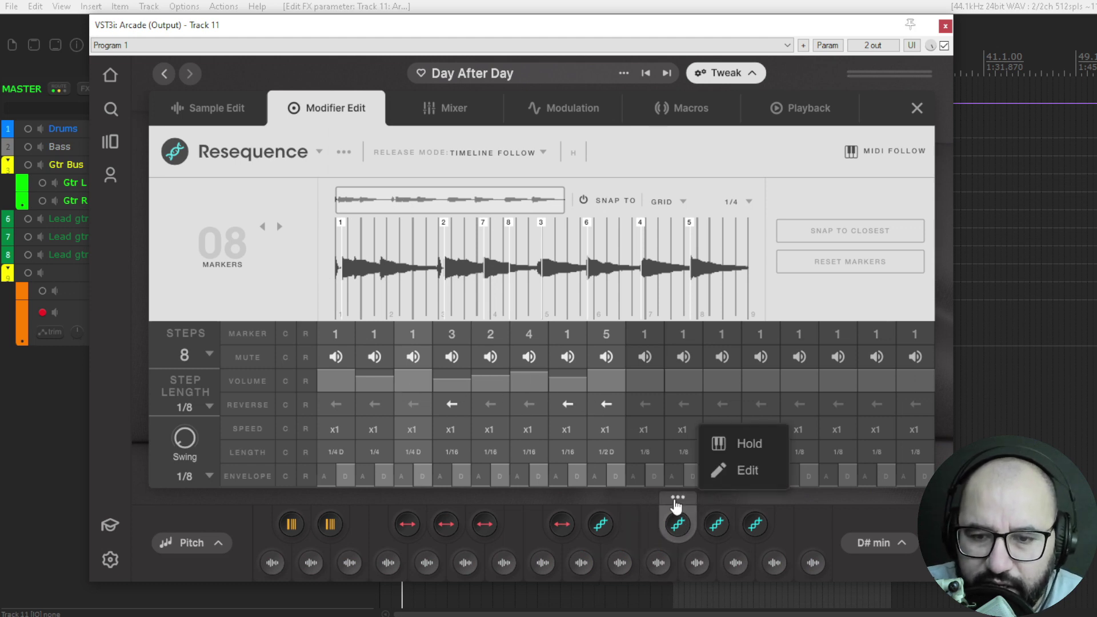
pyautogui.click(747, 471)
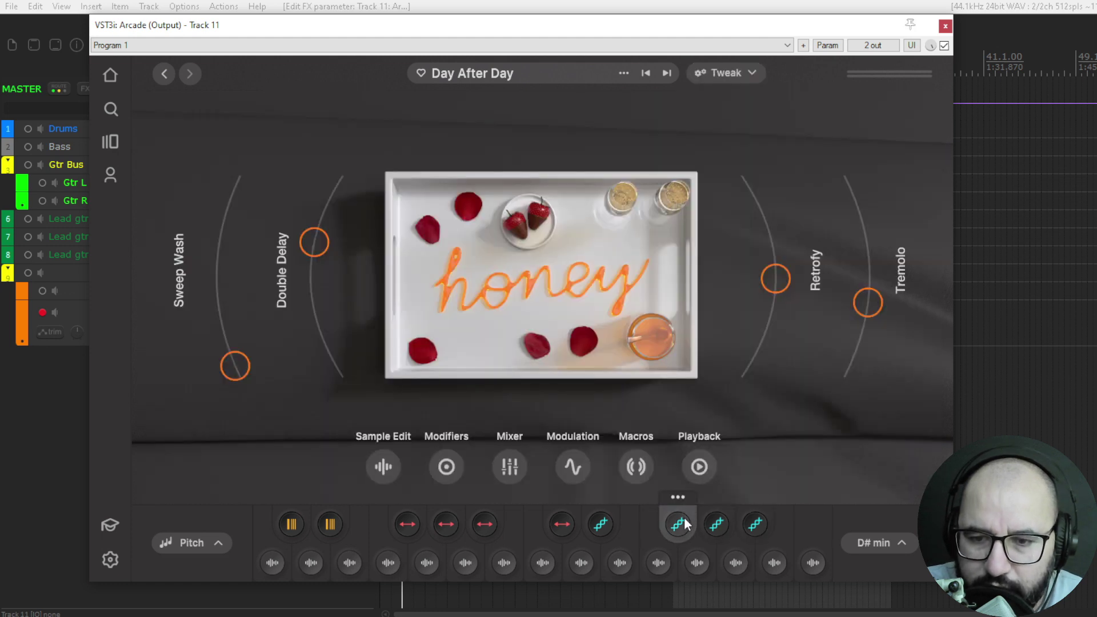
pyautogui.click(679, 500)
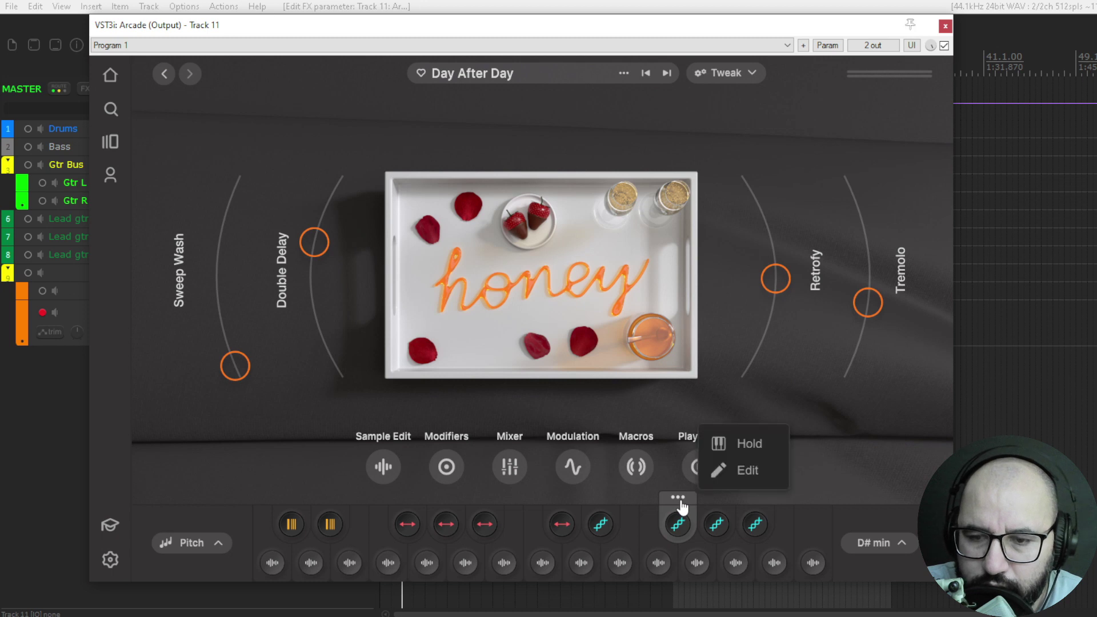
pyautogui.click(738, 469)
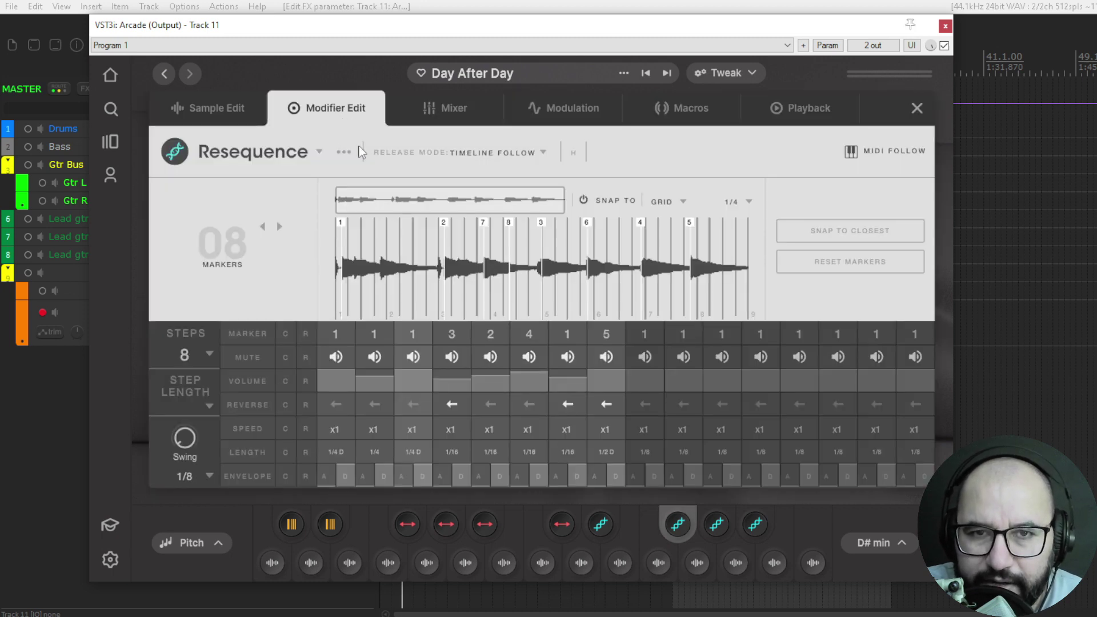
# Step: Examine the mixer, including the effect choices for send 2's Stereo Delay slot, and the LFO's modulation assignments
pyautogui.click(444, 107)
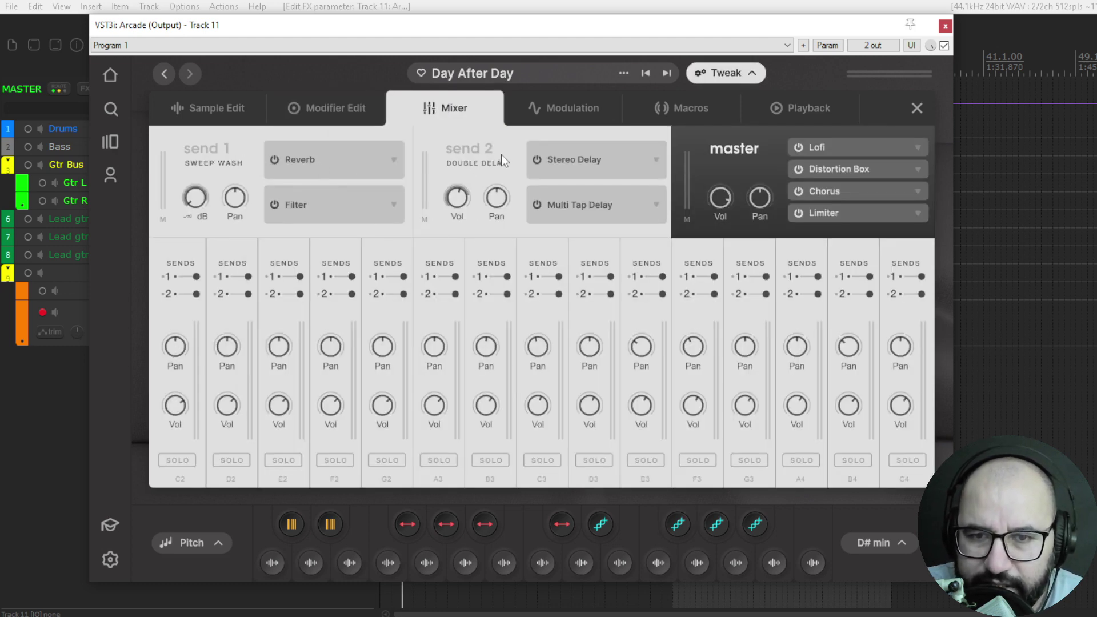
pyautogui.click(639, 161)
pyautogui.click(654, 159)
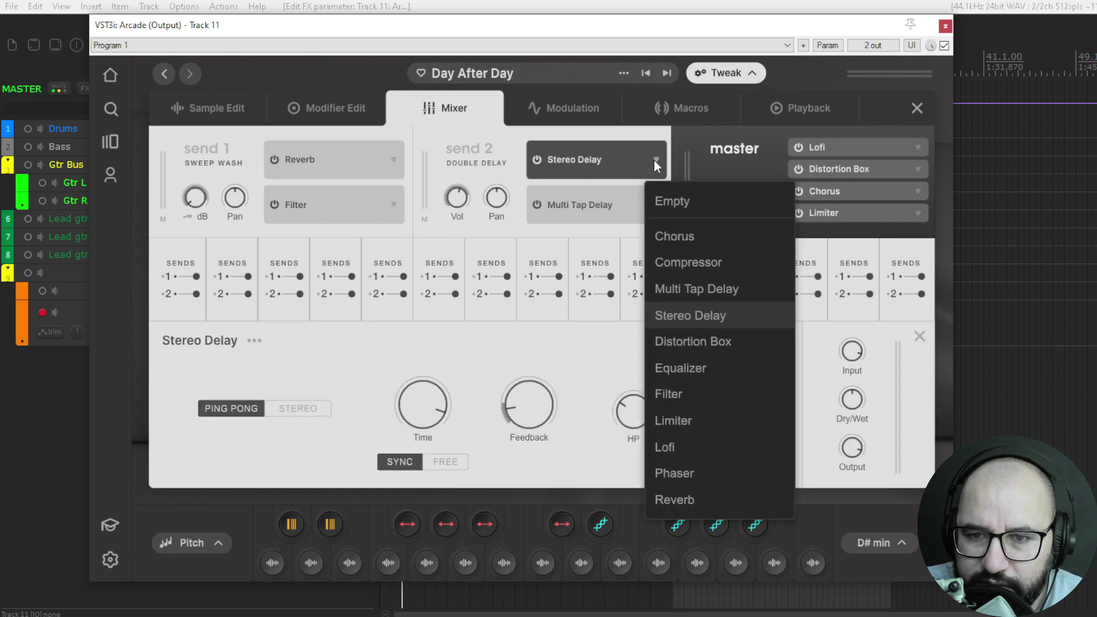
pyautogui.click(657, 160)
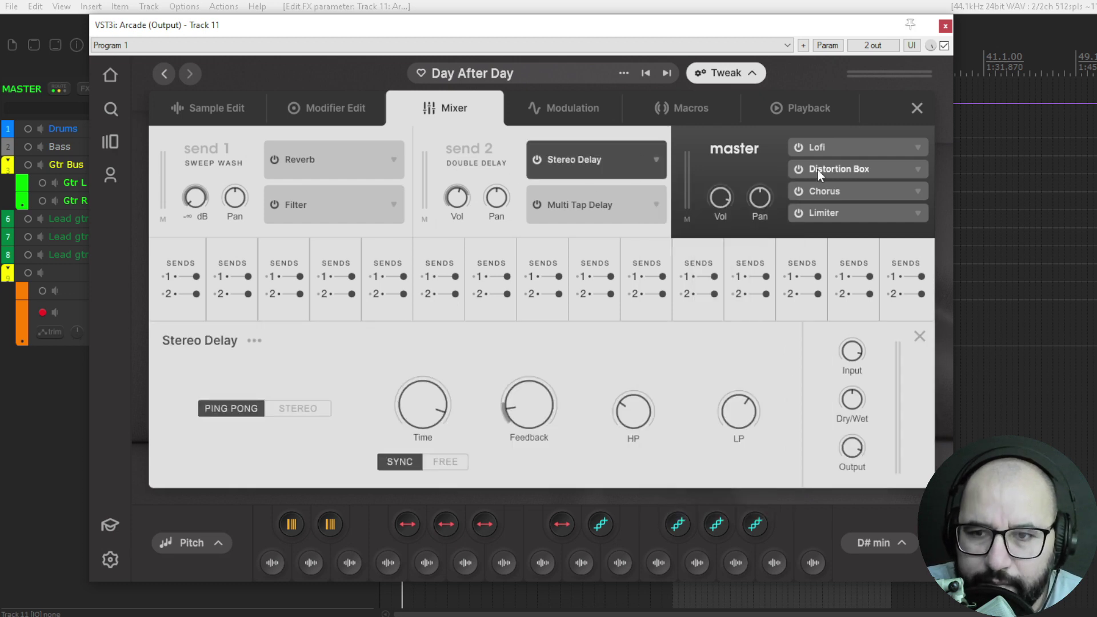
pyautogui.click(919, 337)
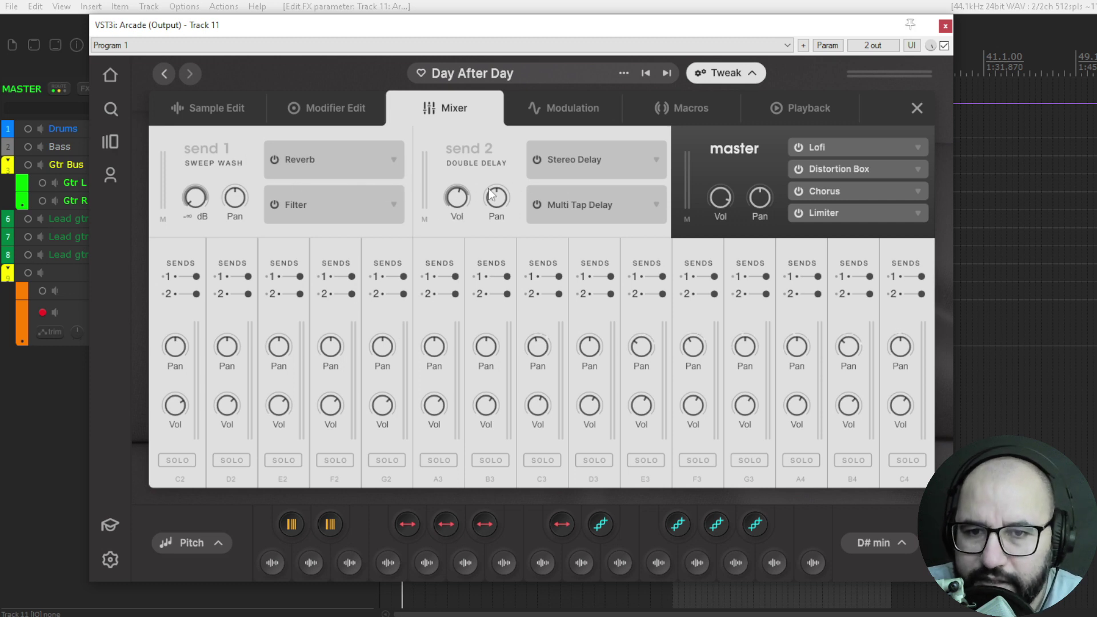
pyautogui.click(554, 117)
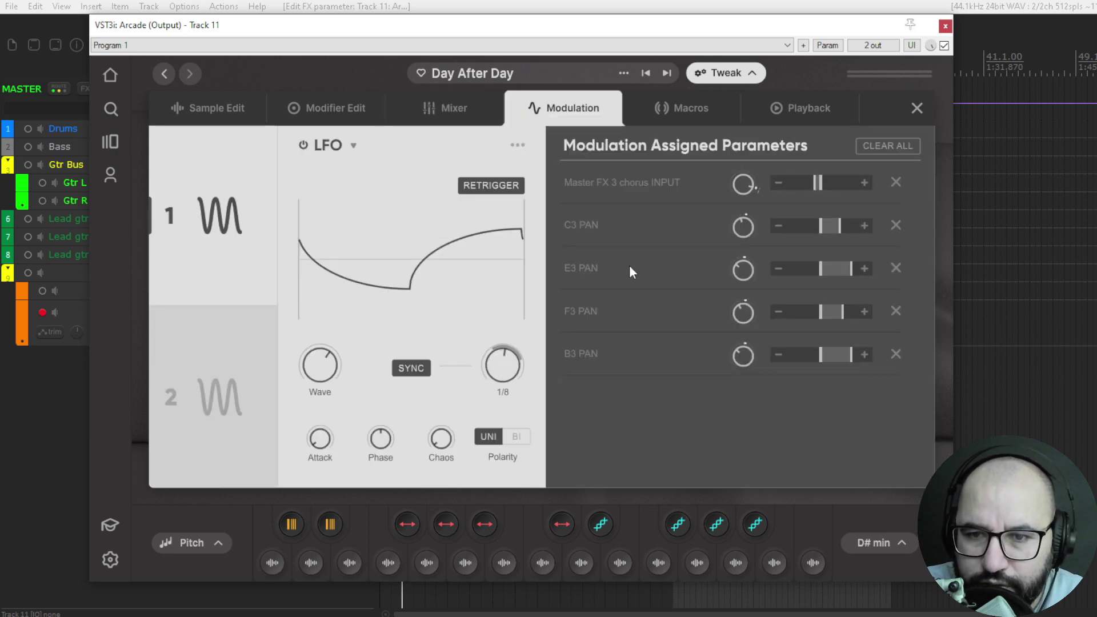
# Step: Review the macros' assigned parameters and raise the Tremolo macro to about three quarters
pyautogui.click(681, 108)
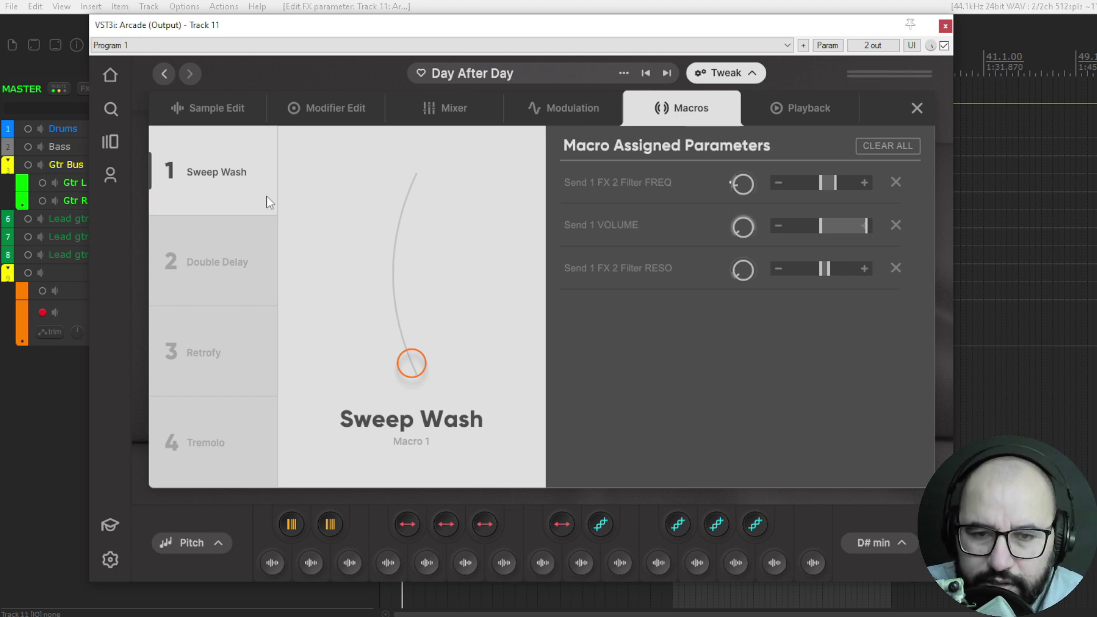
pyautogui.click(216, 349)
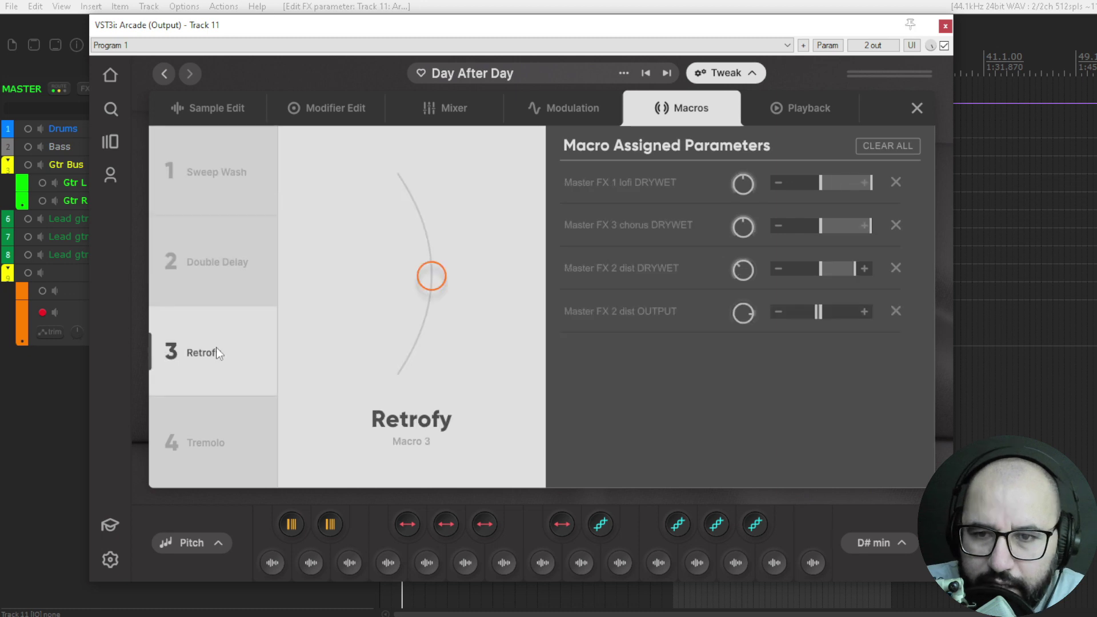
pyautogui.click(218, 441)
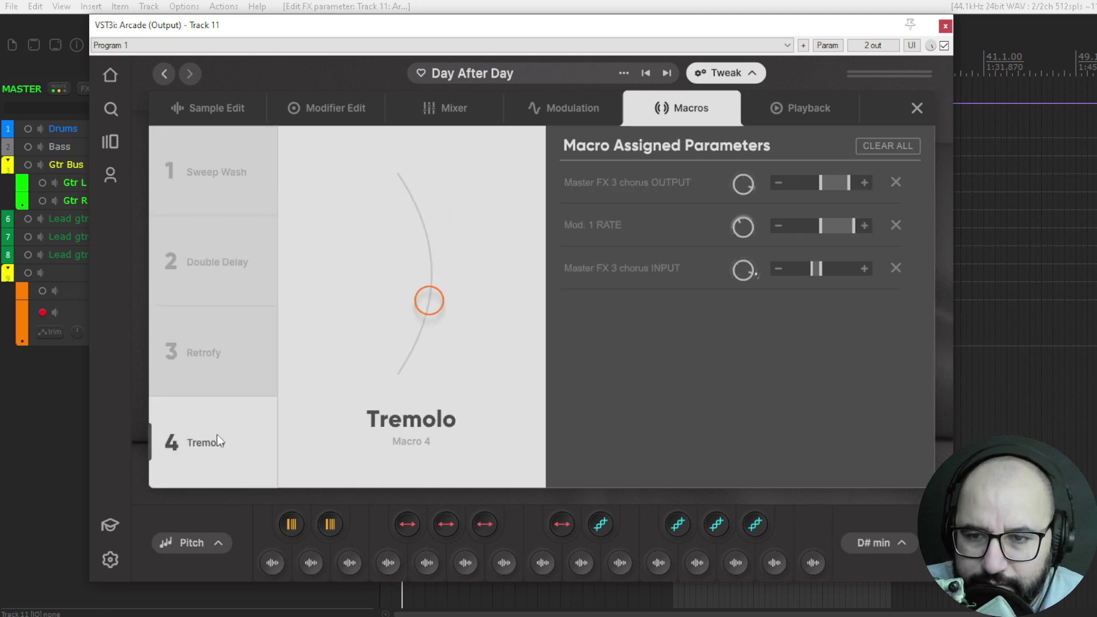
pyautogui.moveTo(409, 314); pyautogui.dragTo(441, 232)
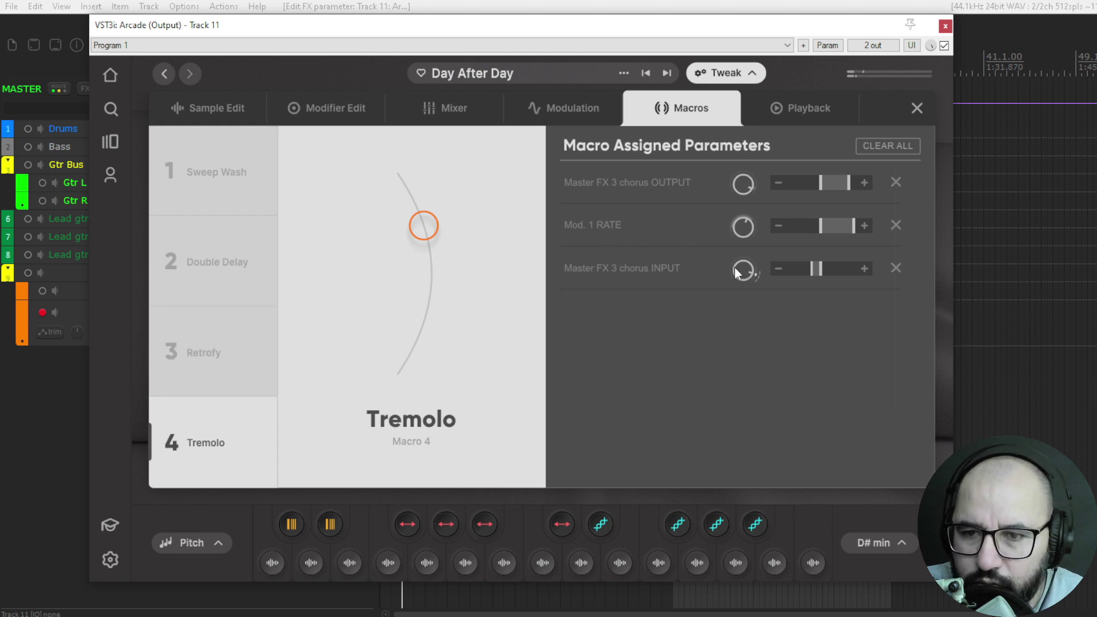
pyautogui.click(243, 265)
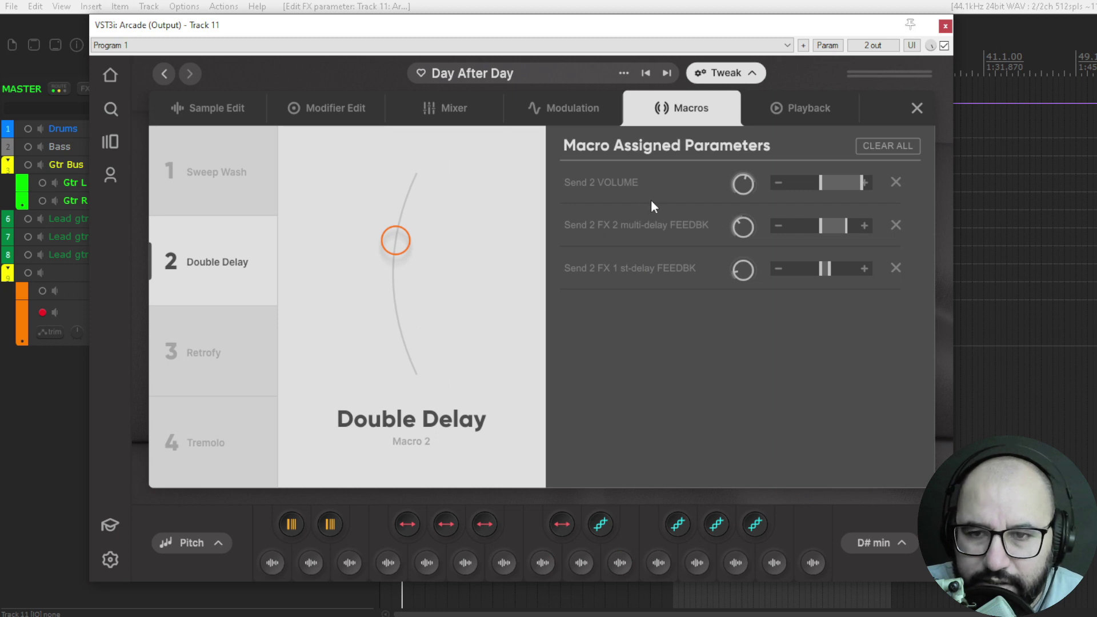
# Step: View the sampler's playback settings and its playable pitch keyboard map, closing each when done
pyautogui.click(797, 113)
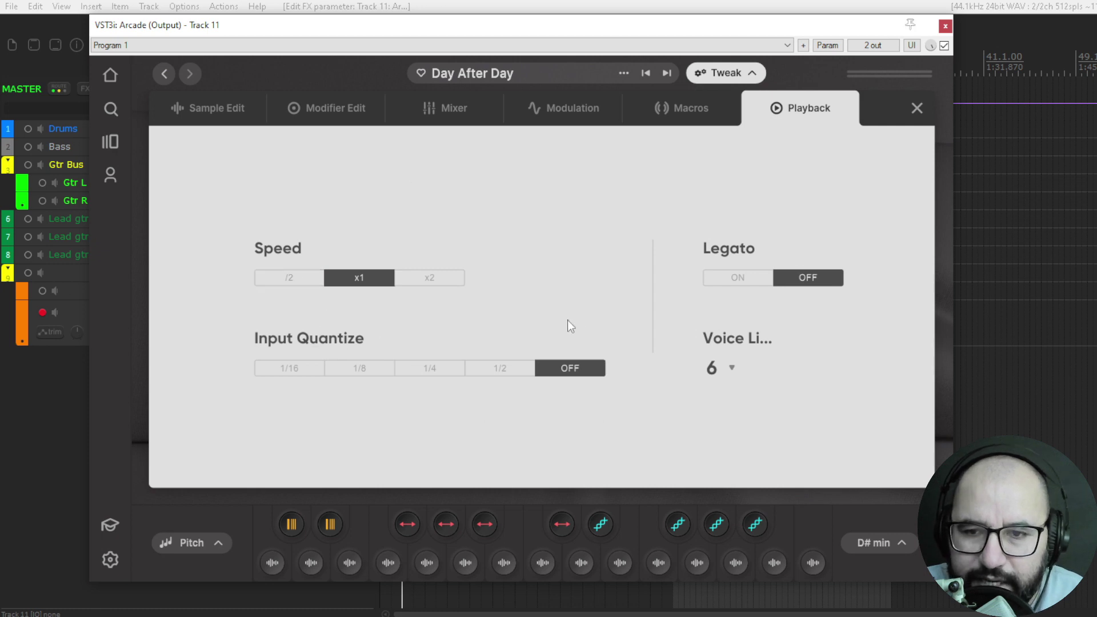
pyautogui.press('Escape')
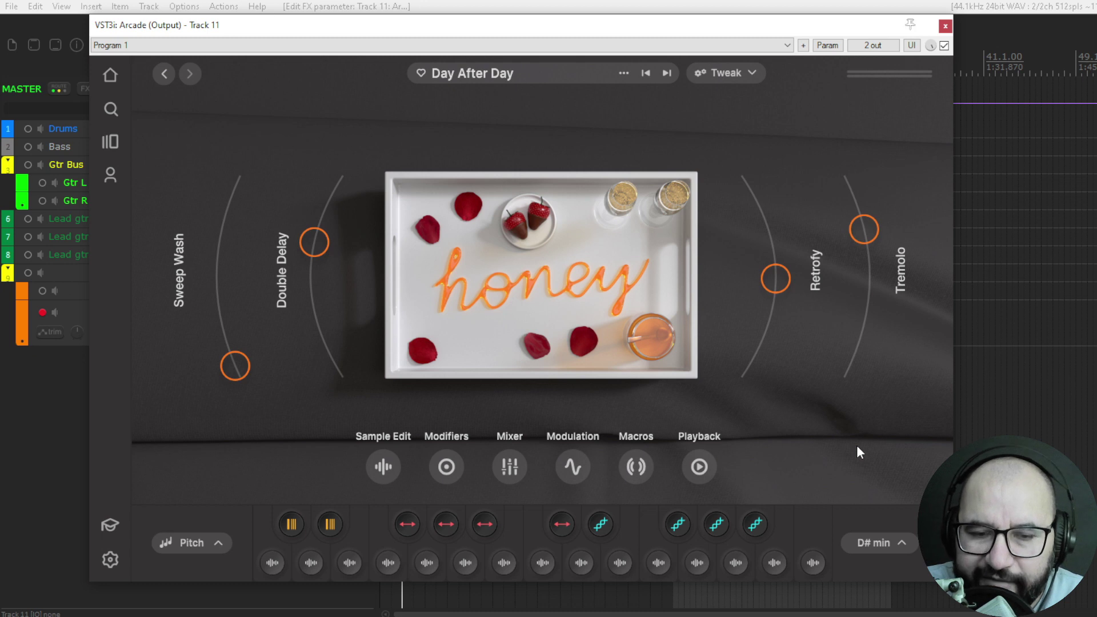
pyautogui.click(221, 543)
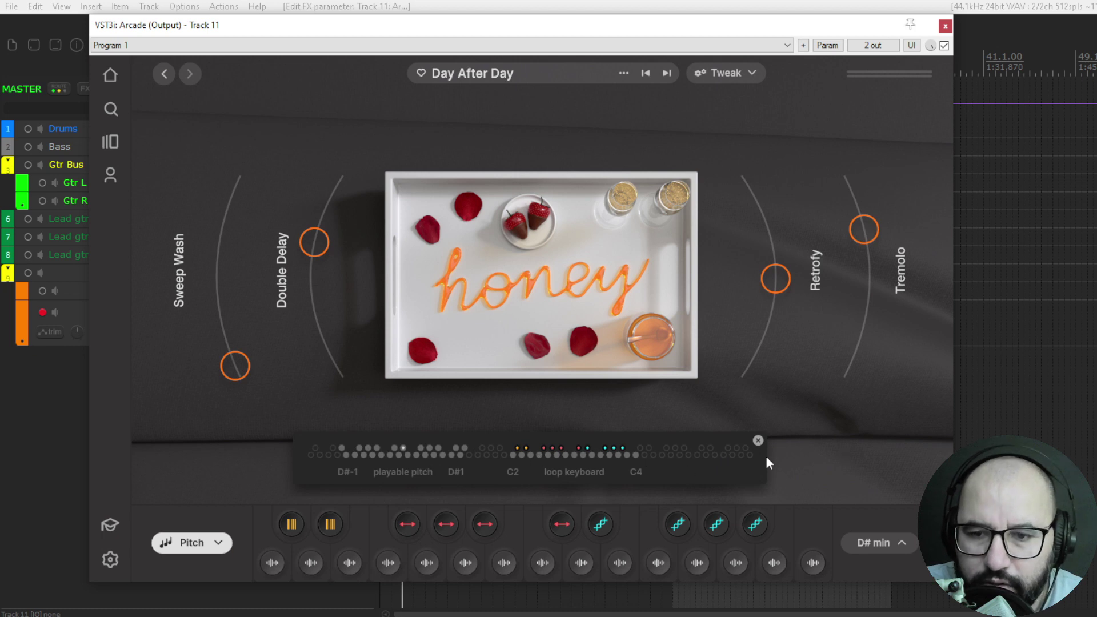
pyautogui.click(758, 441)
# Step: Change the sampler's key to C minor and close the key list
pyautogui.click(884, 541)
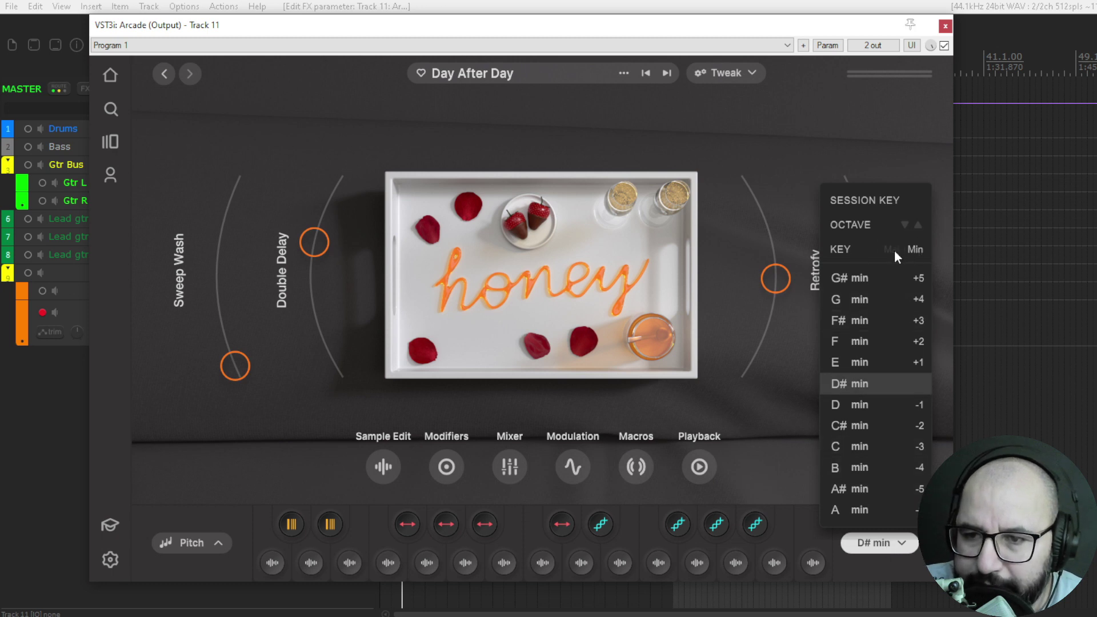
pyautogui.click(860, 448)
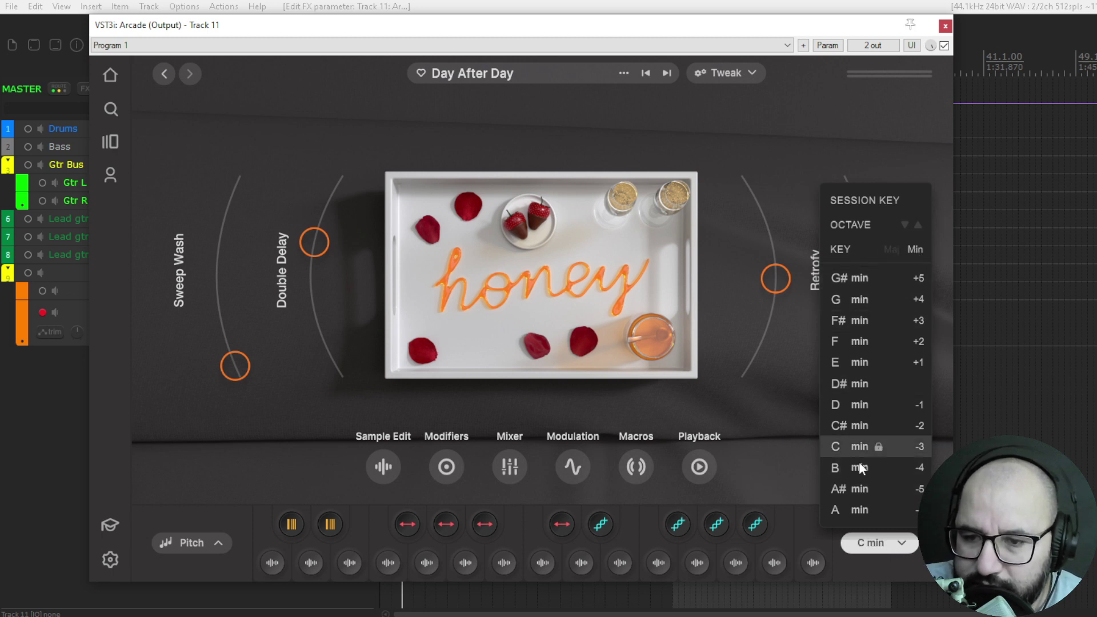
pyautogui.click(883, 543)
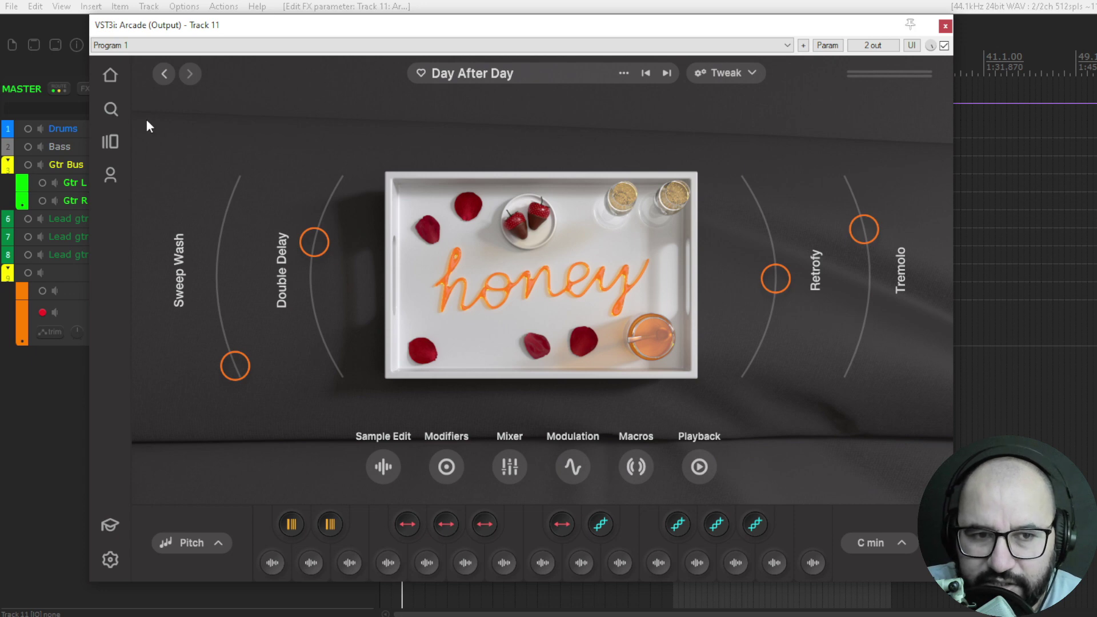
# Step: Limit the sampler search to those stored on this device and load the Nihilist Pact sampler
pyautogui.click(111, 108)
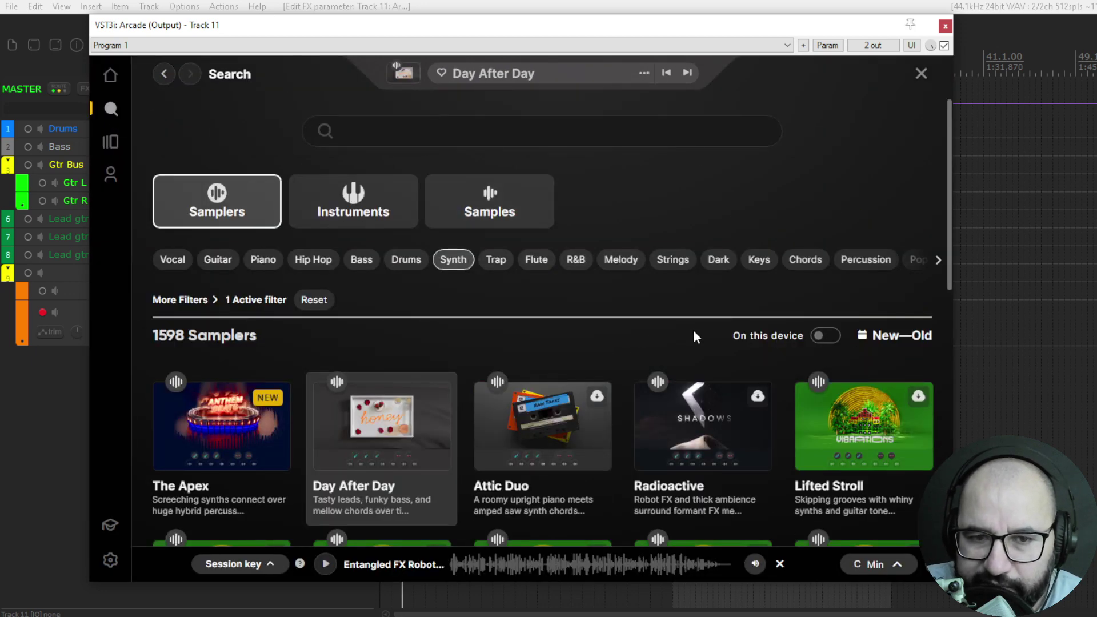
pyautogui.click(825, 336)
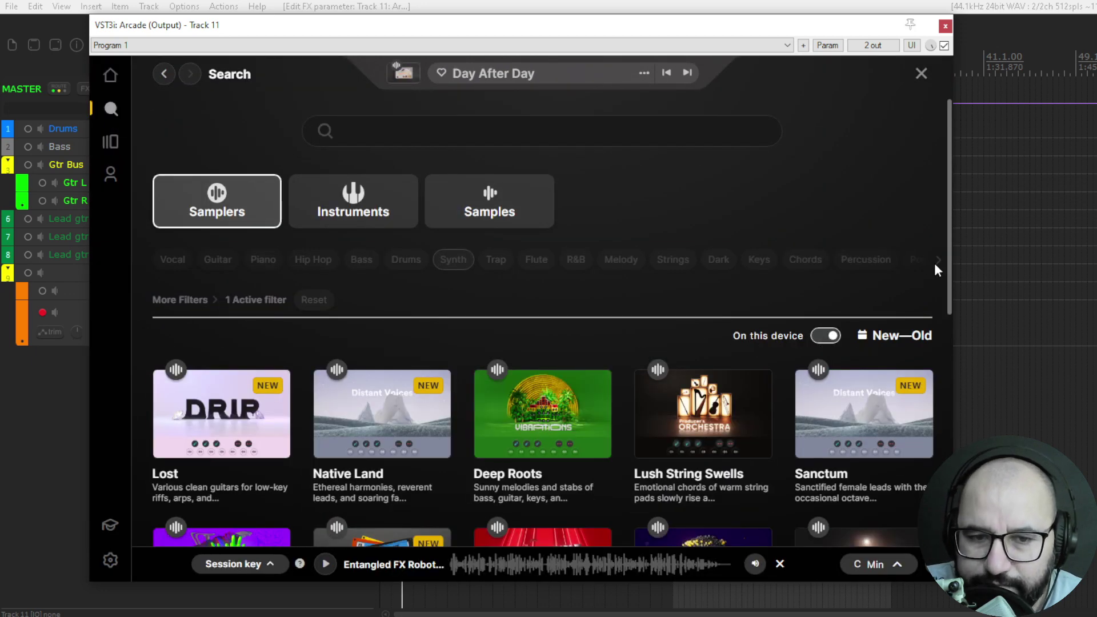
pyautogui.scroll(-3, 936, 264)
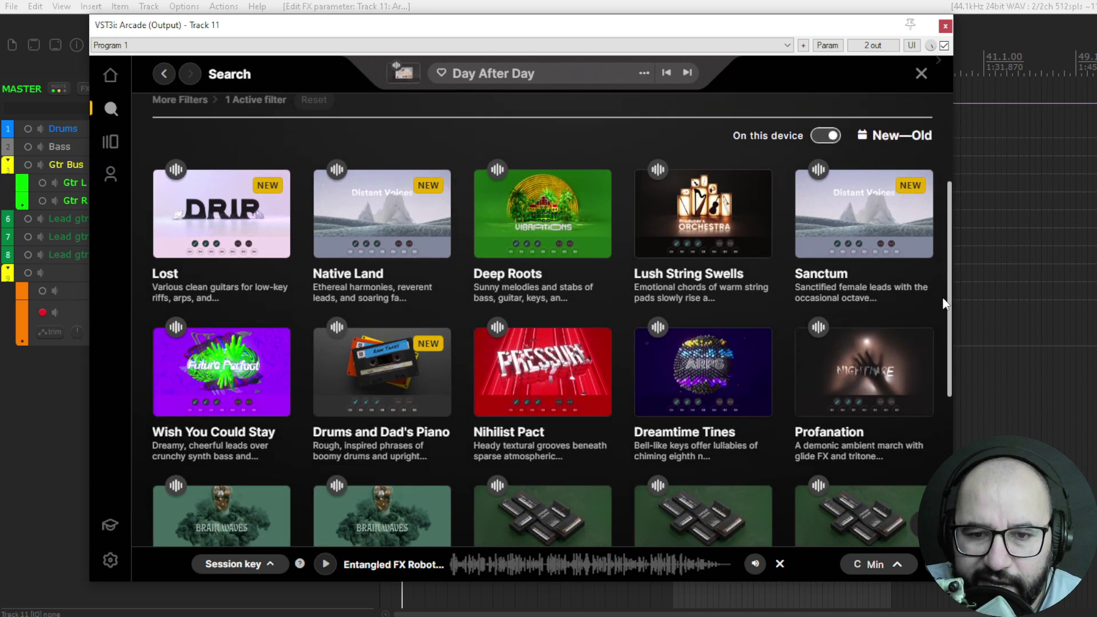
pyautogui.scroll(-2, 943, 314)
pyautogui.moveTo(490, 308)
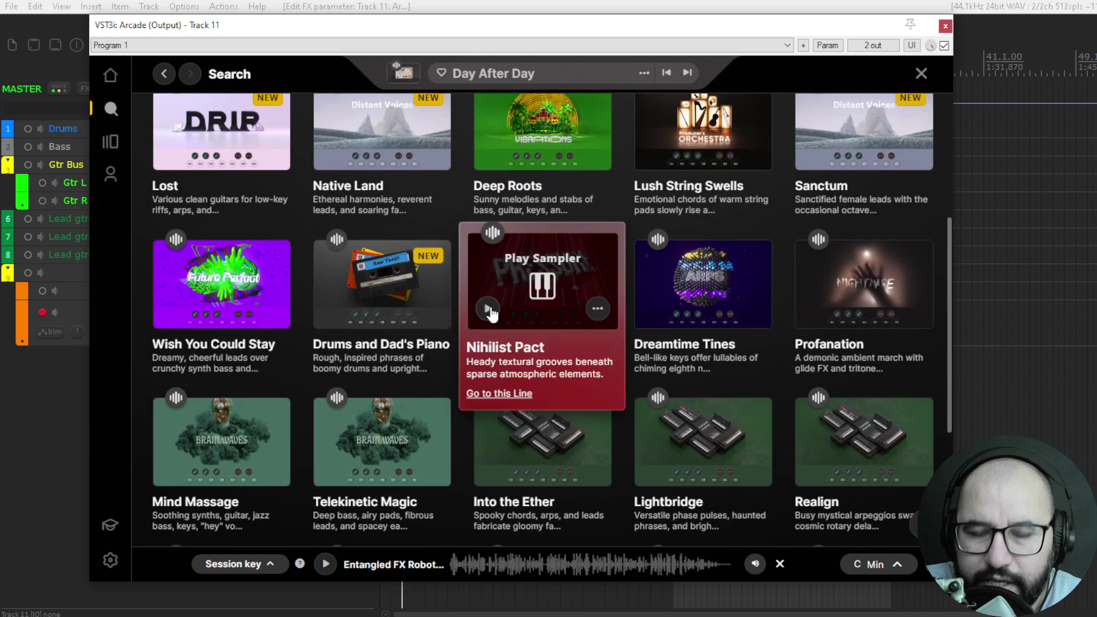
pyautogui.click(544, 290)
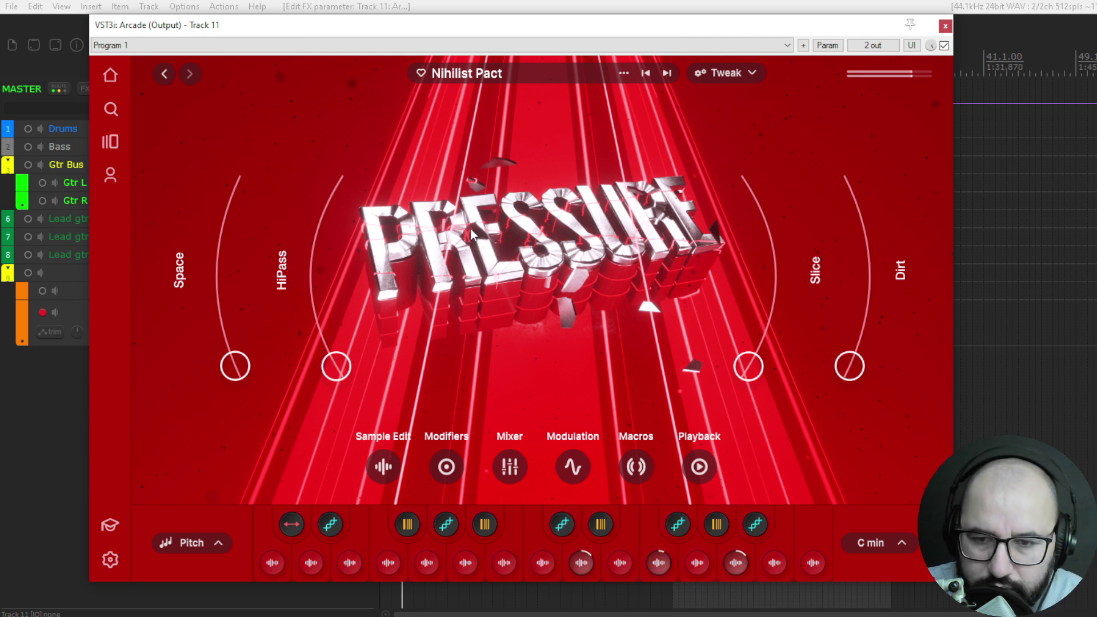
# Step: Raise Nihilist Pact's Dirt and Slice macros to about 40%, HiPass to about a quarter and Space to about two thirds
pyautogui.moveTo(849, 367); pyautogui.dragTo(867, 297)
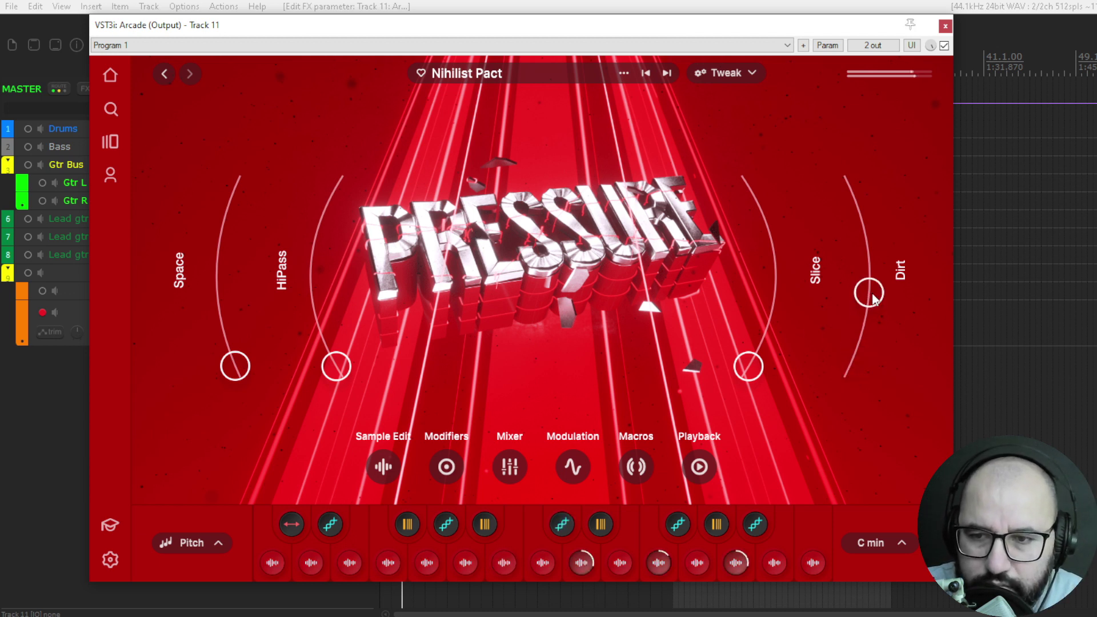
pyautogui.moveTo(756, 371); pyautogui.dragTo(767, 306)
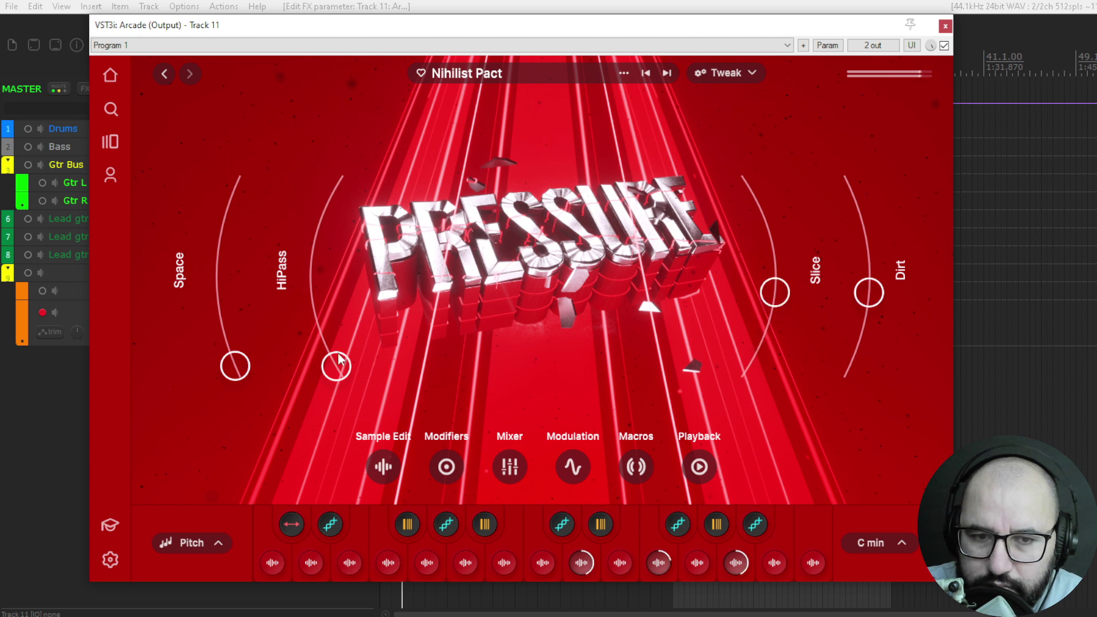
pyautogui.moveTo(340, 355); pyautogui.dragTo(317, 322)
pyautogui.moveTo(228, 352); pyautogui.dragTo(220, 244)
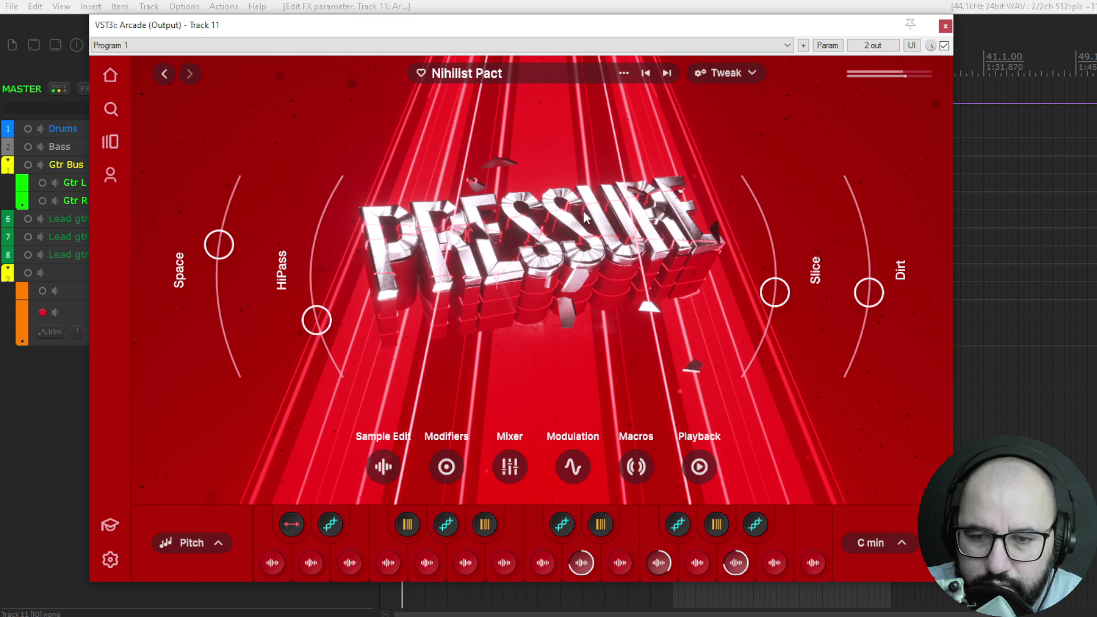
# Step: Skip ahead to the Profanation sampler and look through the samplers on this device and the imported samples
pyautogui.click(666, 73)
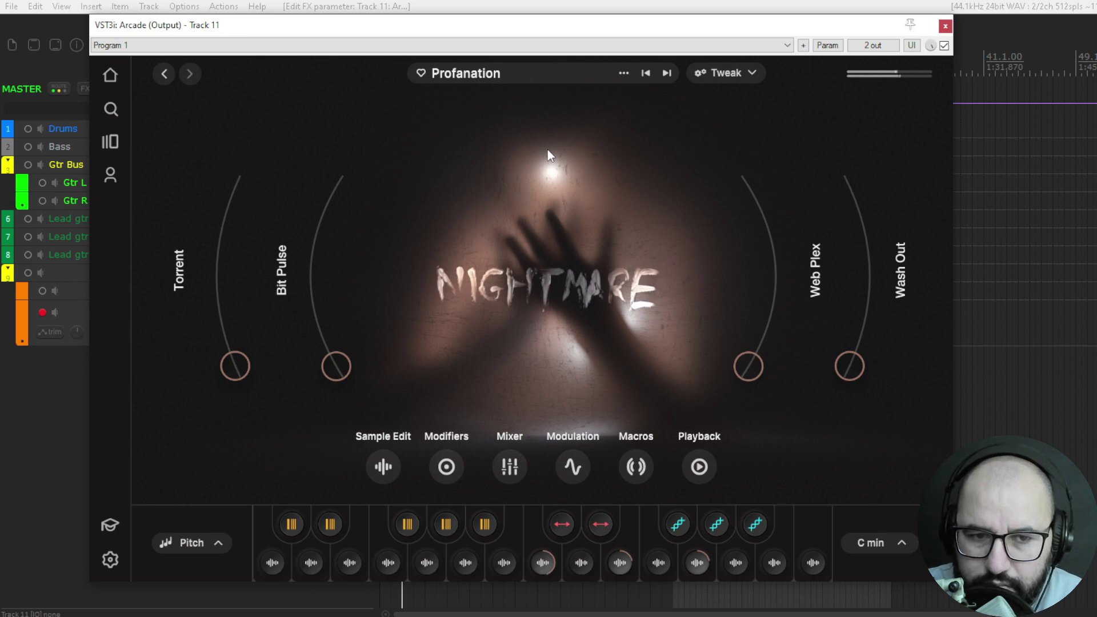
pyautogui.click(111, 109)
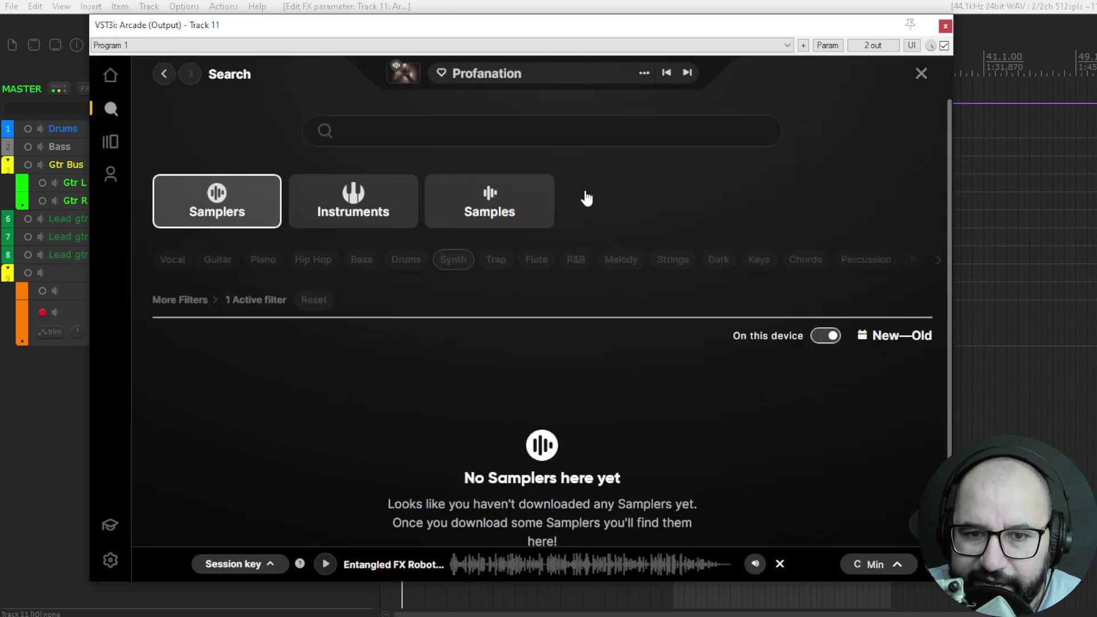
pyautogui.scroll(-5, 940, 314)
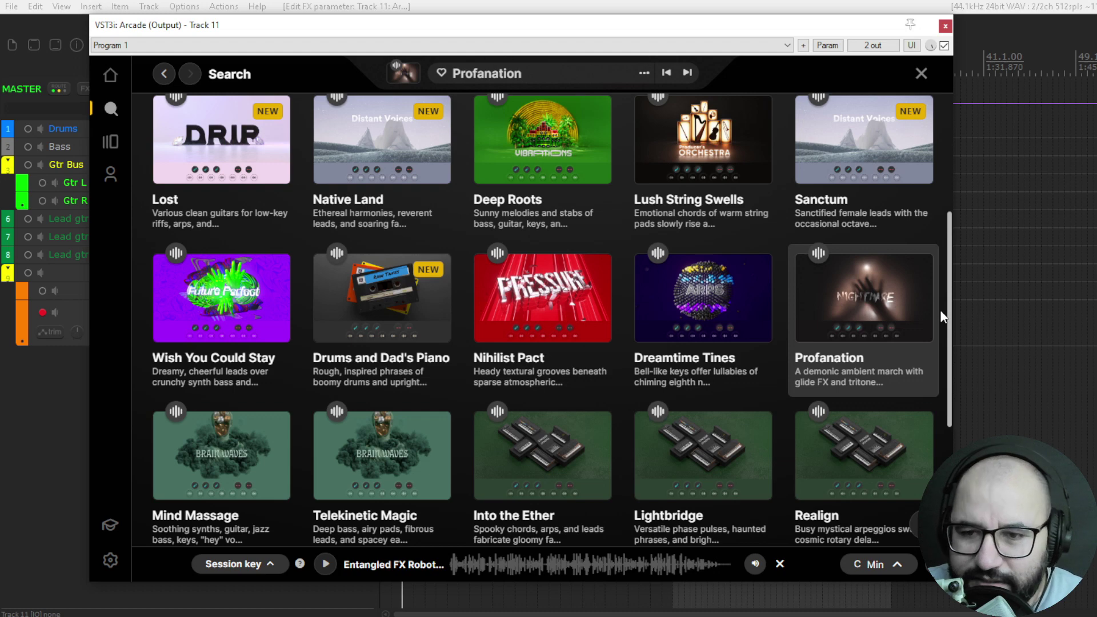
pyautogui.scroll(-2, 950, 313)
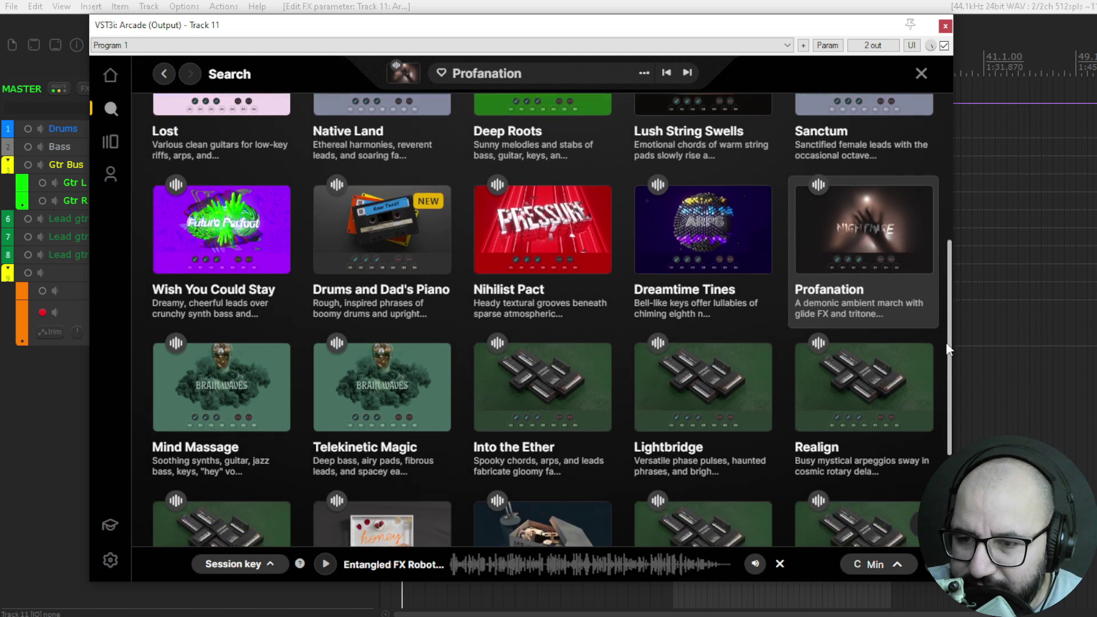
pyautogui.scroll(6, 952, 253)
pyautogui.moveTo(951, 253); pyautogui.dragTo(949, 216)
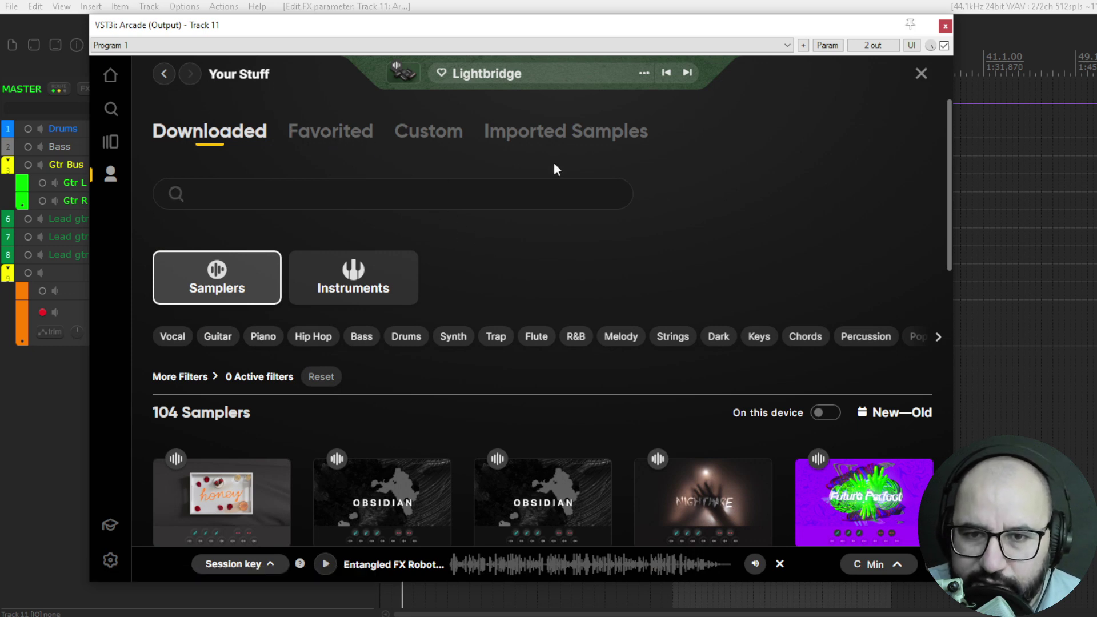
pyautogui.click(584, 137)
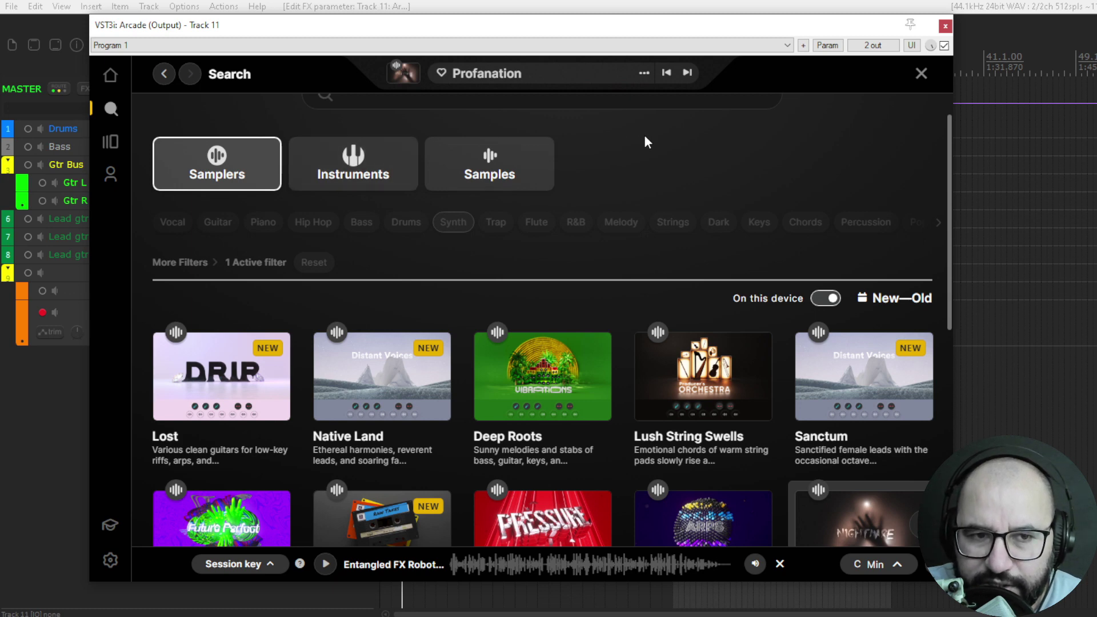
# Step: Browse the catalogue of Lines and go to the Vintage Synths line's page
pyautogui.click(113, 148)
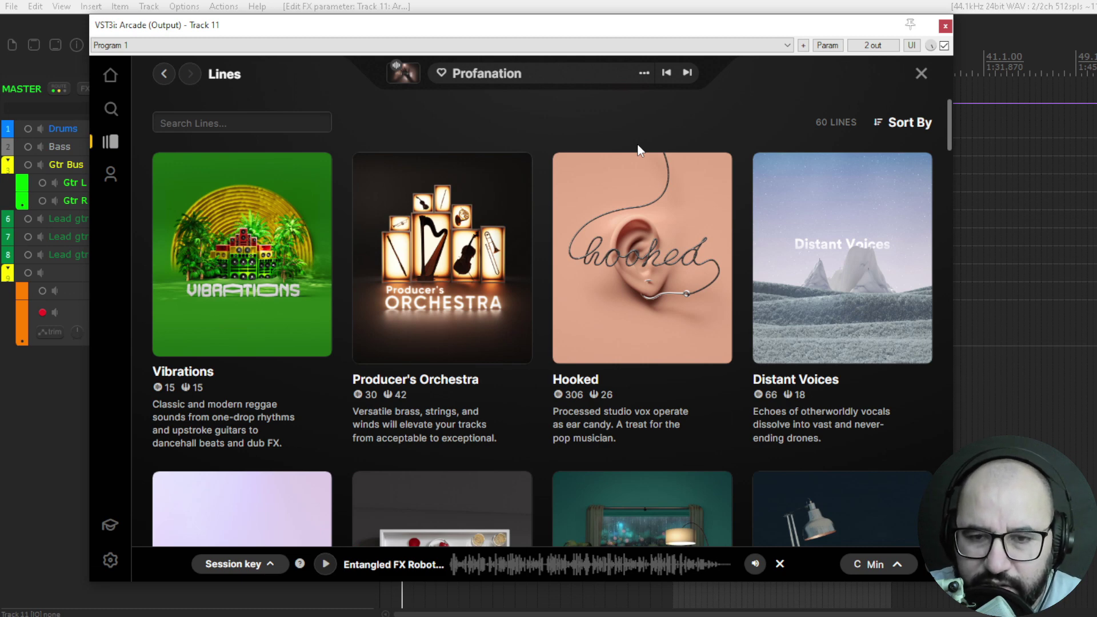
pyautogui.moveTo(430, 242)
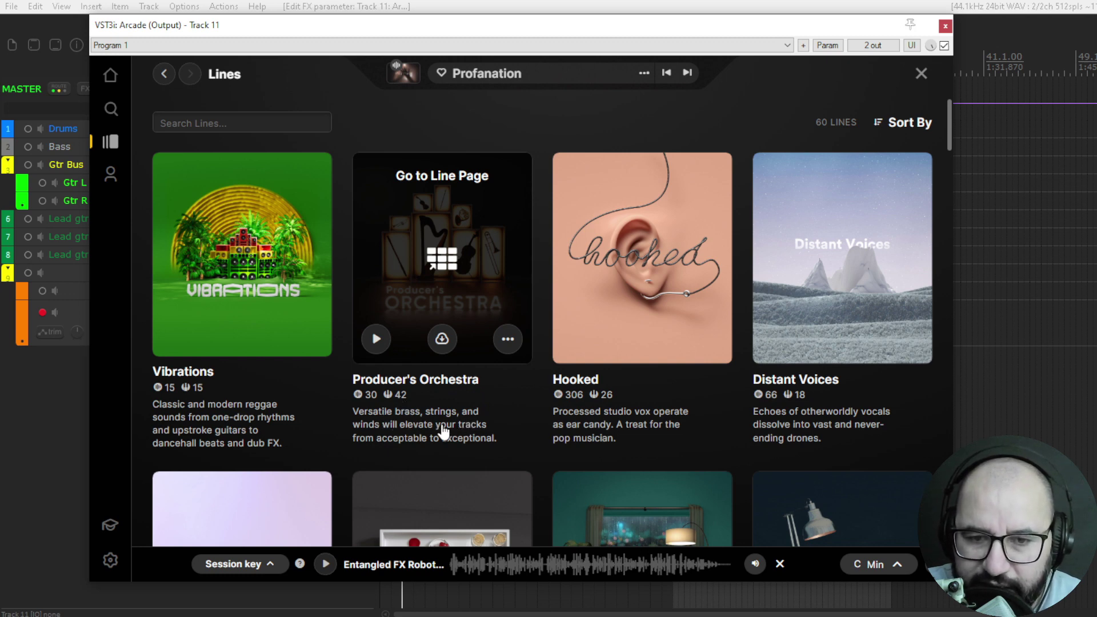
pyautogui.moveTo(950, 131); pyautogui.dragTo(952, 256)
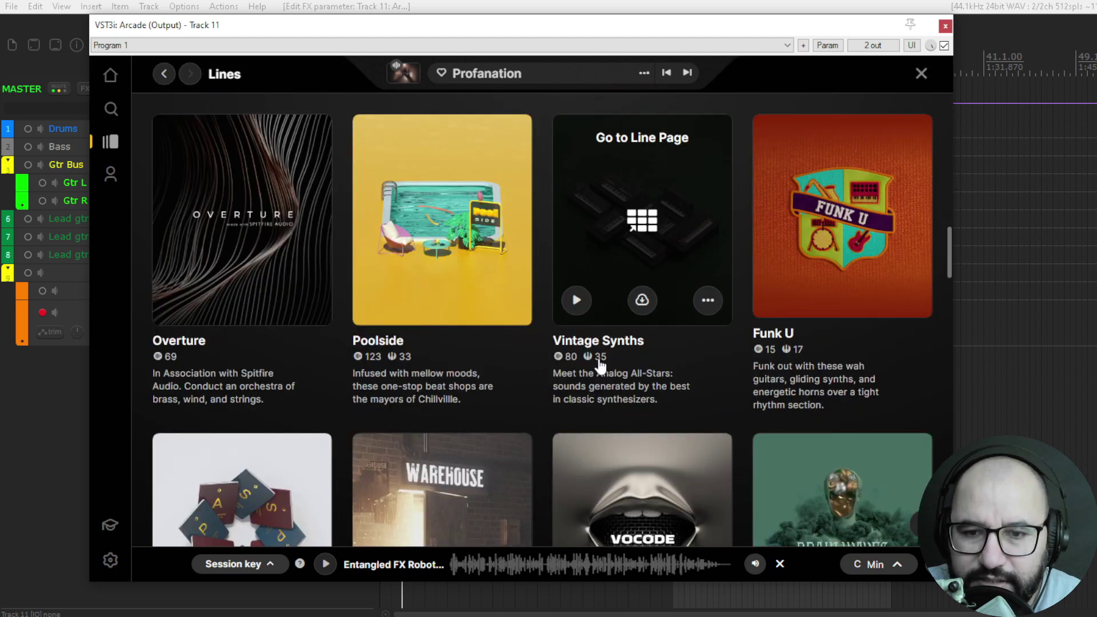
pyautogui.moveTo(950, 260); pyautogui.dragTo(956, 85)
pyautogui.scroll(-10, 652, 254)
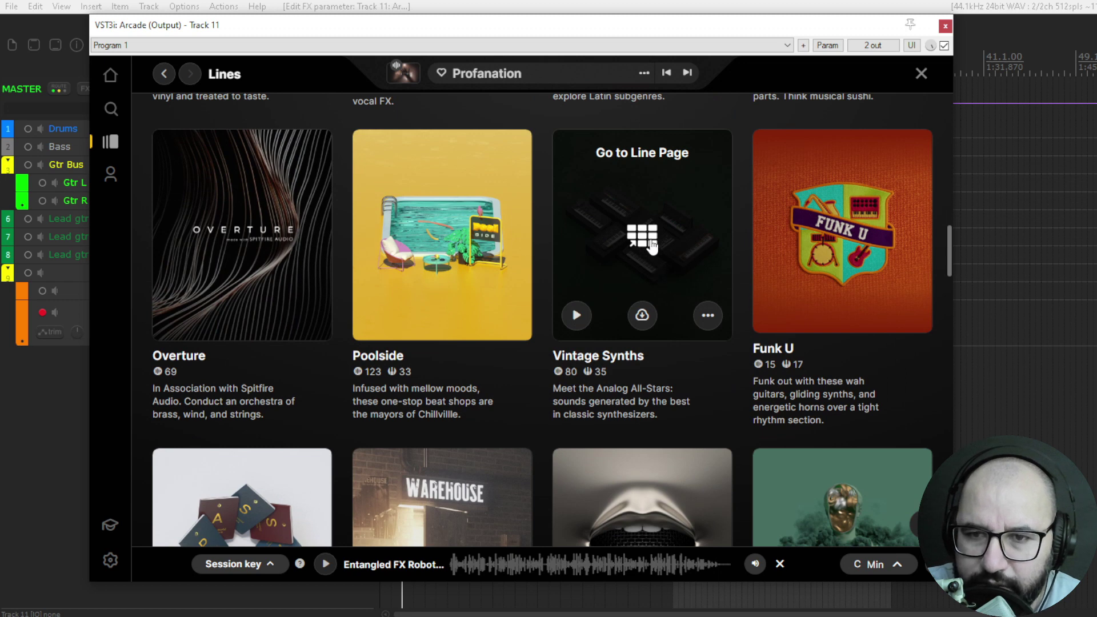
pyautogui.click(650, 244)
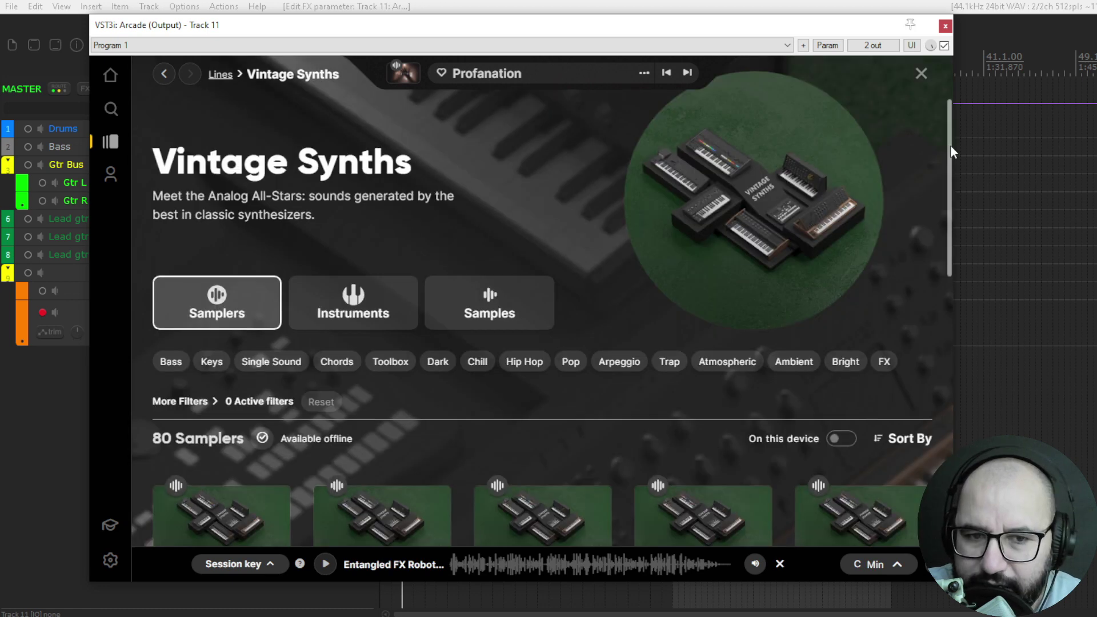
# Step: Load the Lightbridge sampler from the Vintage Synths line
pyautogui.moveTo(951, 169); pyautogui.dragTo(952, 185)
pyautogui.scroll(-2, 286, 350)
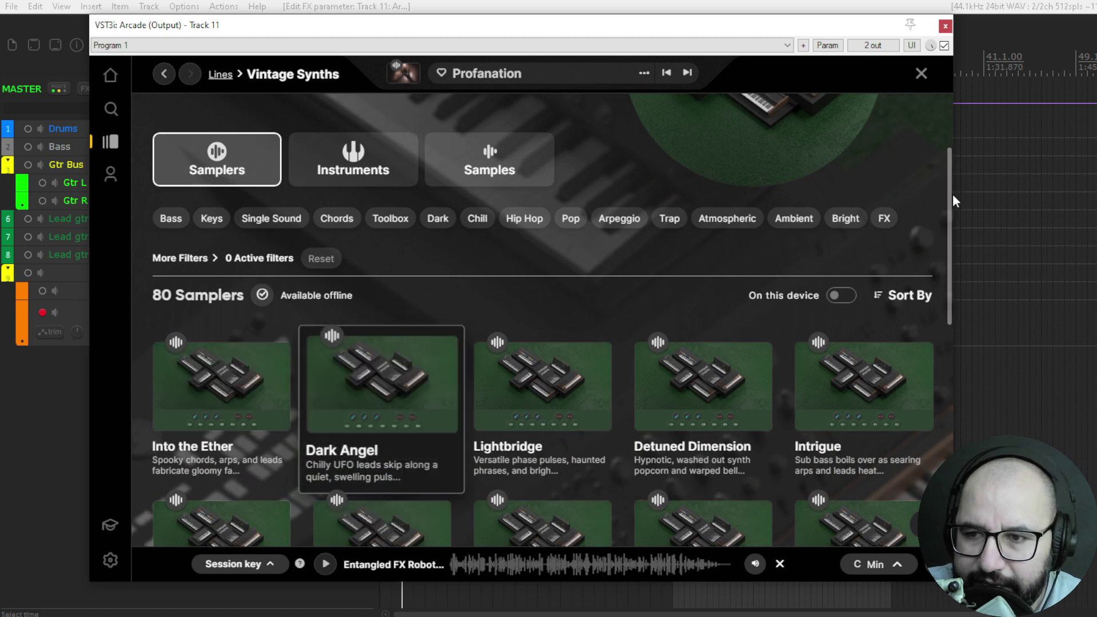
pyautogui.scroll(-2, 534, 240)
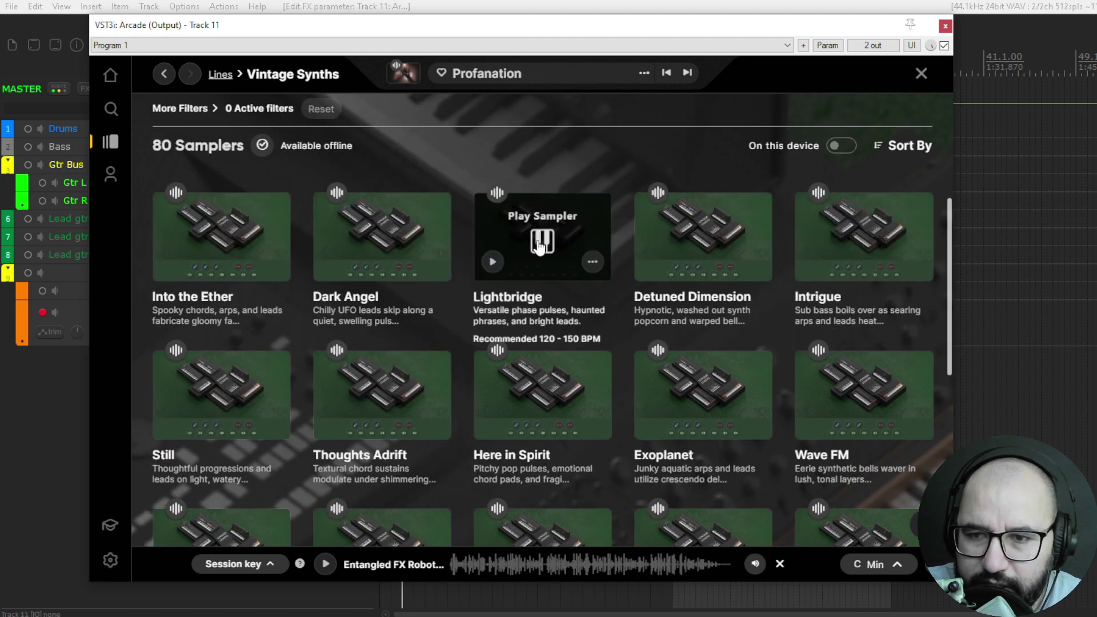
pyautogui.click(539, 245)
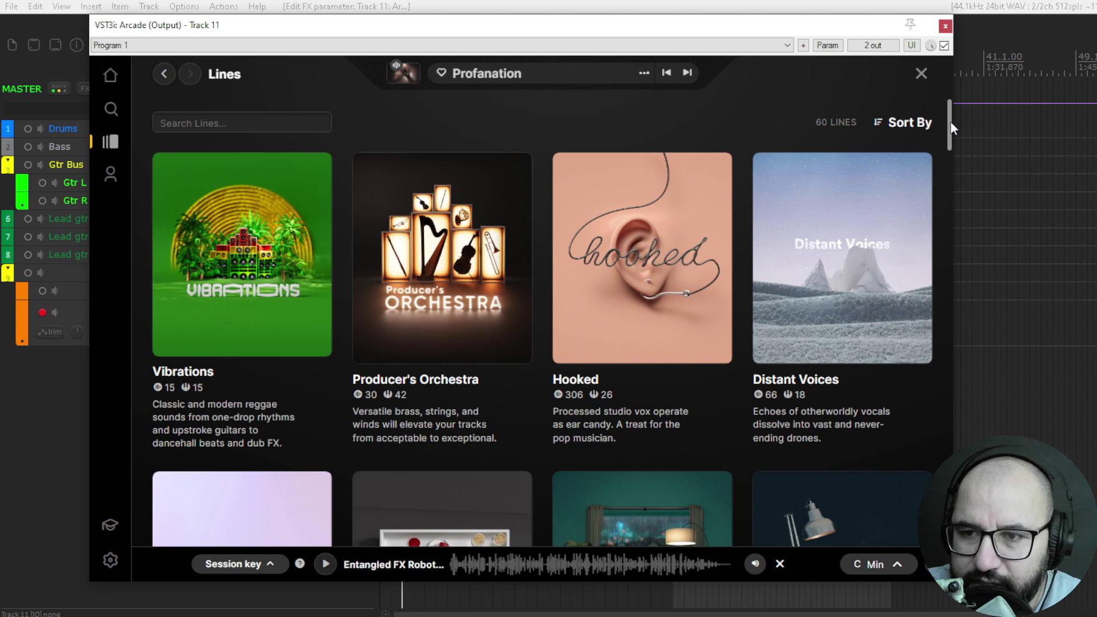
# Step: Look over the Lines catalogue and the sampler search page again, then close the browser view
pyautogui.scroll(-1, 950, 131)
pyautogui.scroll(-3, 951, 140)
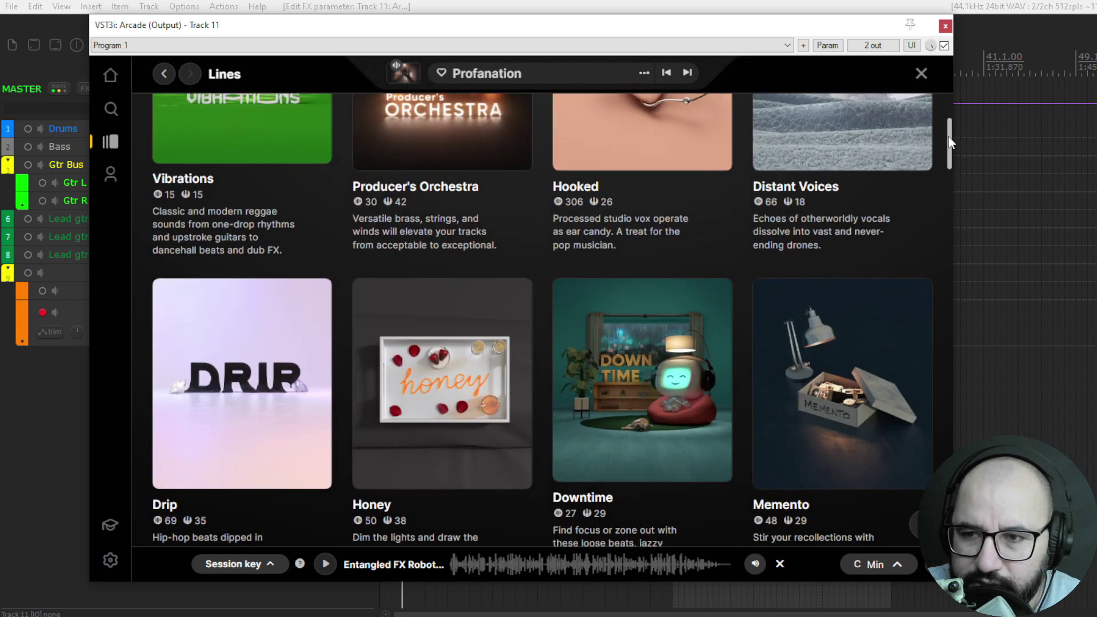
pyautogui.scroll(4, 948, 134)
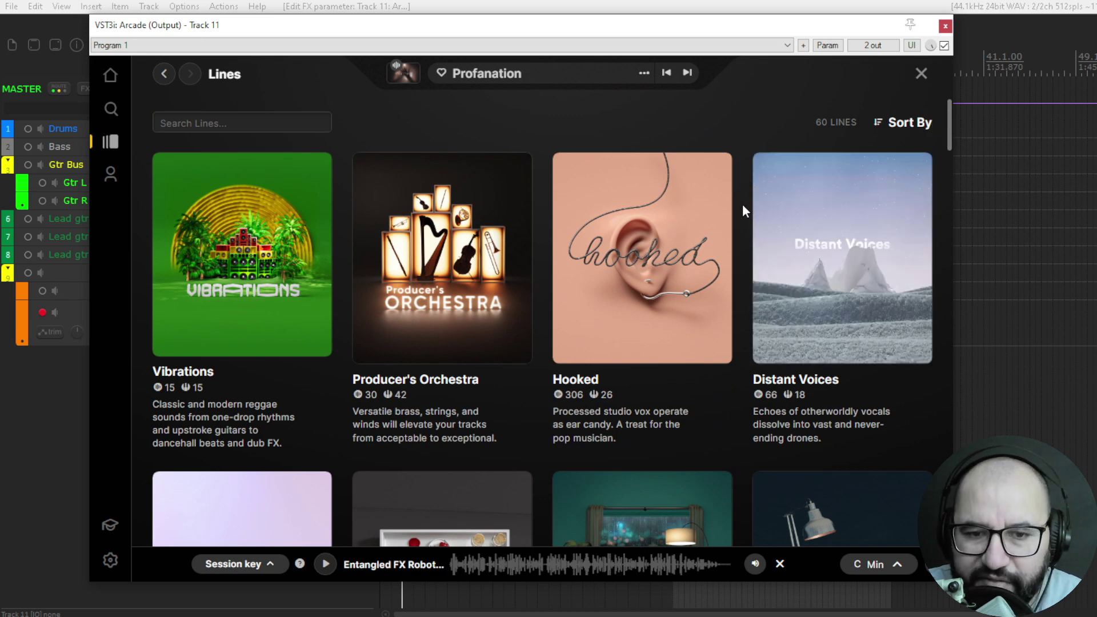
pyautogui.click(110, 141)
pyautogui.click(110, 109)
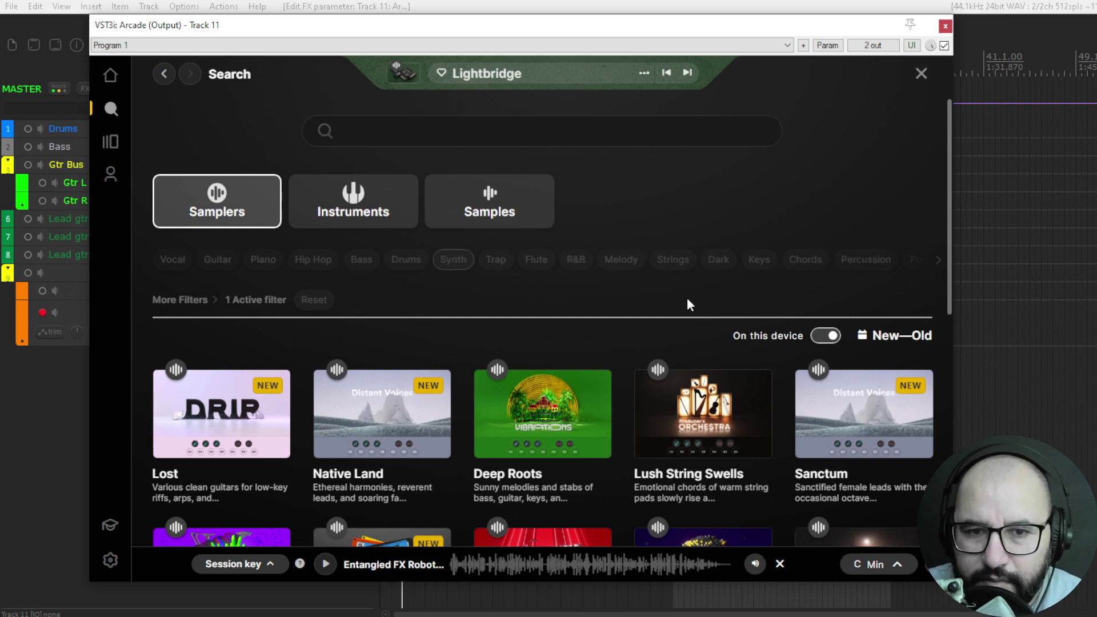
pyautogui.click(921, 73)
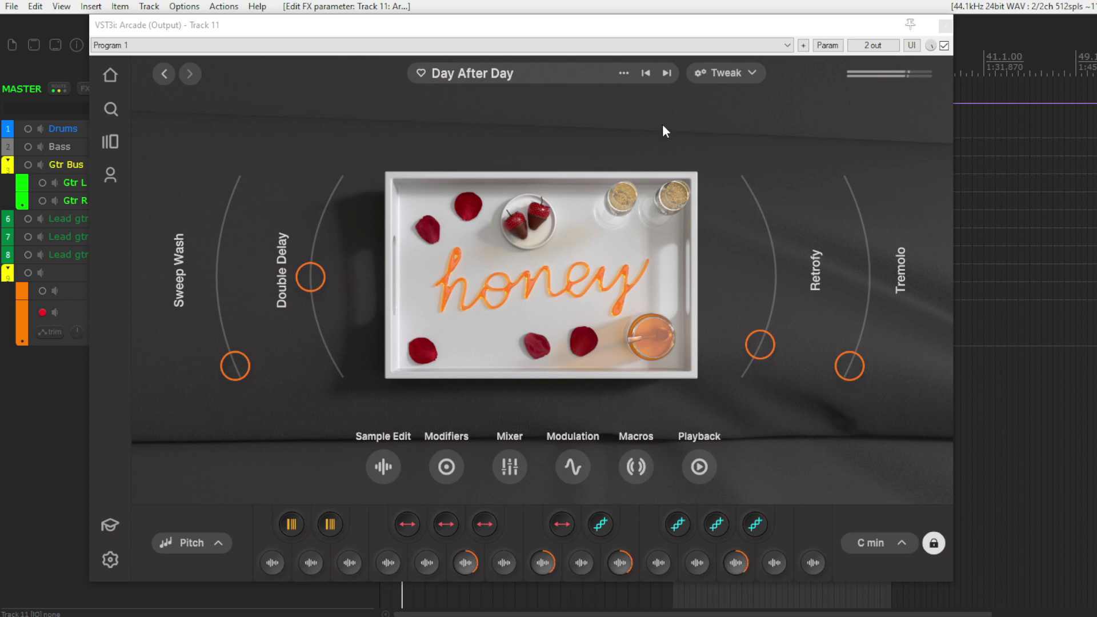
# Step: Audition the samplers following Day After Day one by one, from Apex Predator through Lush String Swells to the one after it
pyautogui.click(666, 73)
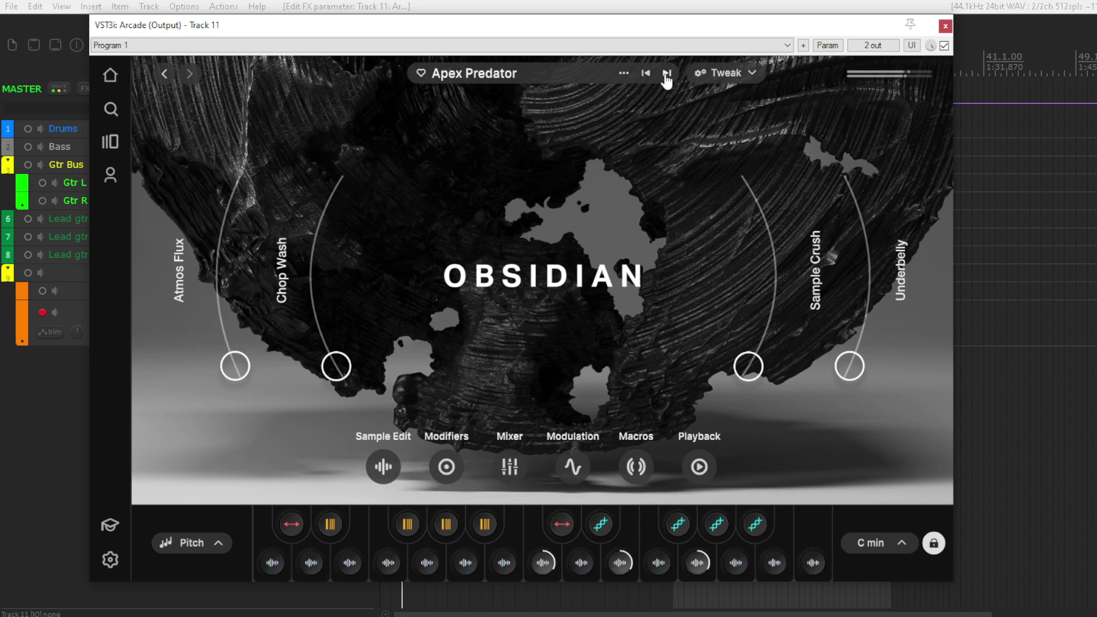
pyautogui.click(666, 74)
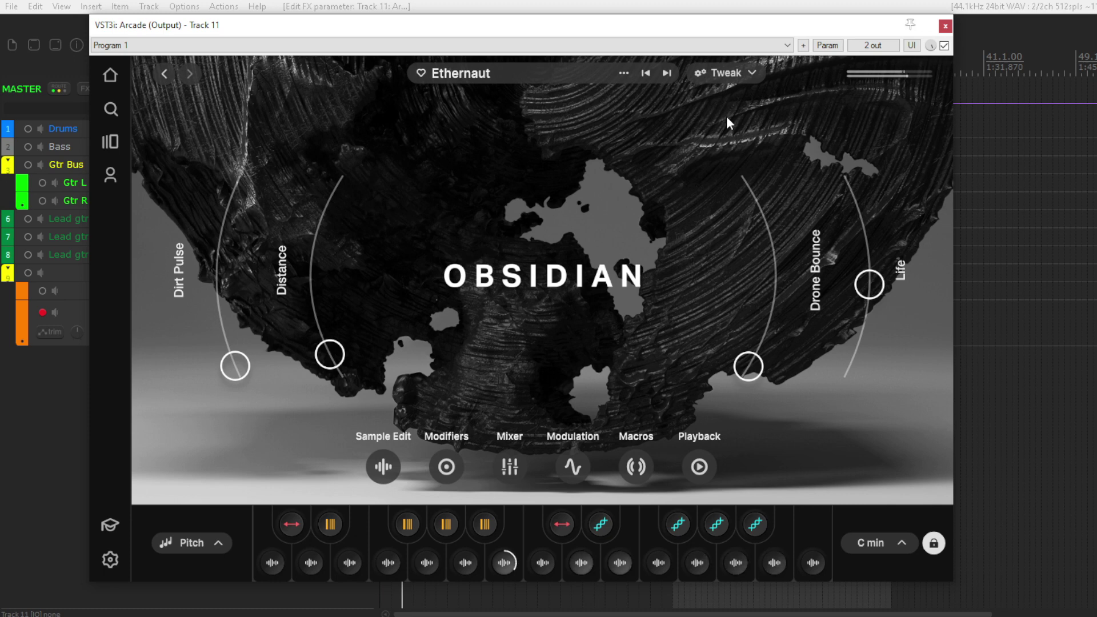
pyautogui.click(666, 73)
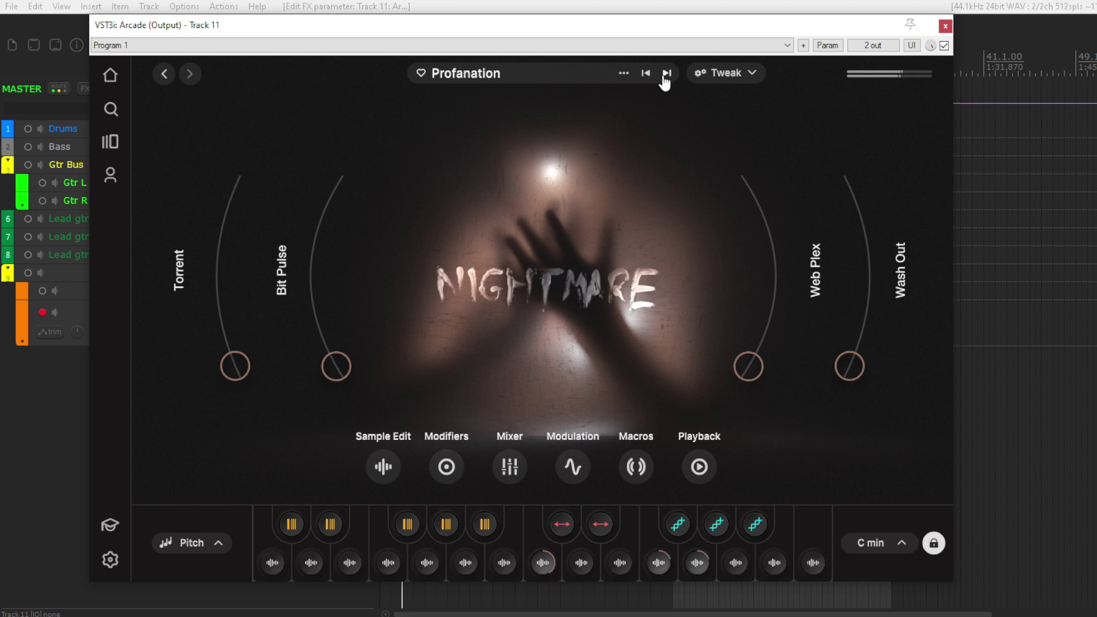
pyautogui.click(667, 73)
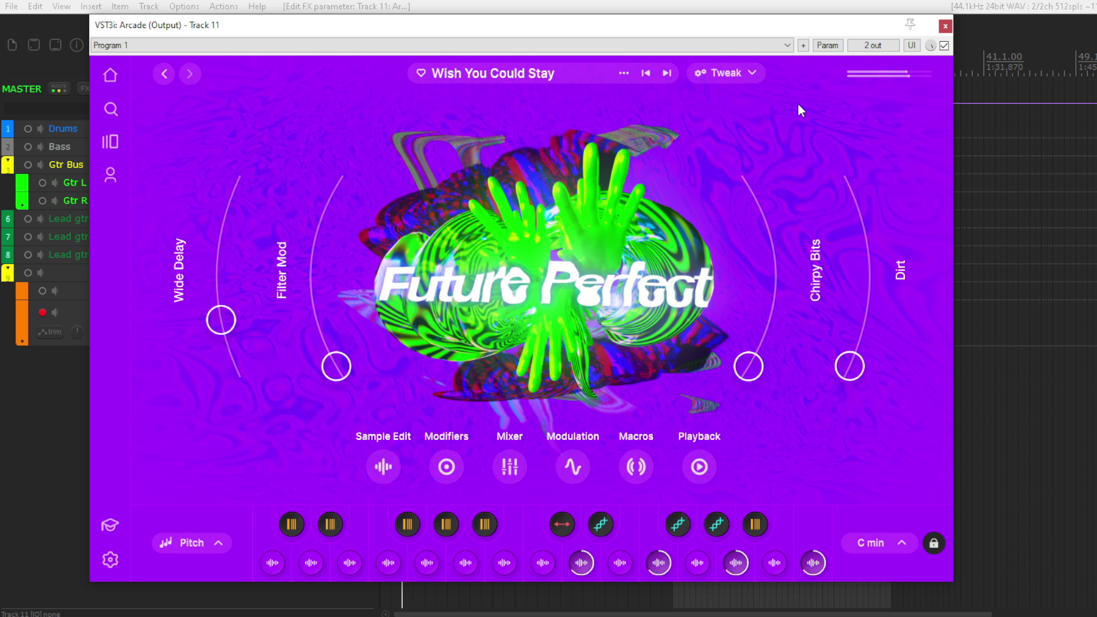
pyautogui.click(666, 73)
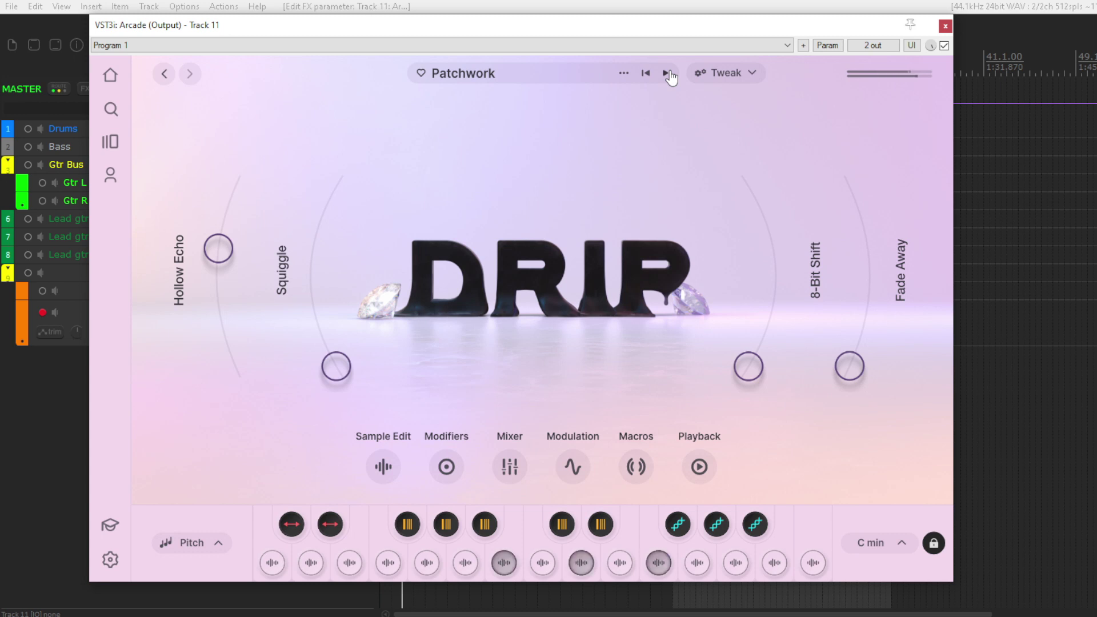
pyautogui.click(666, 73)
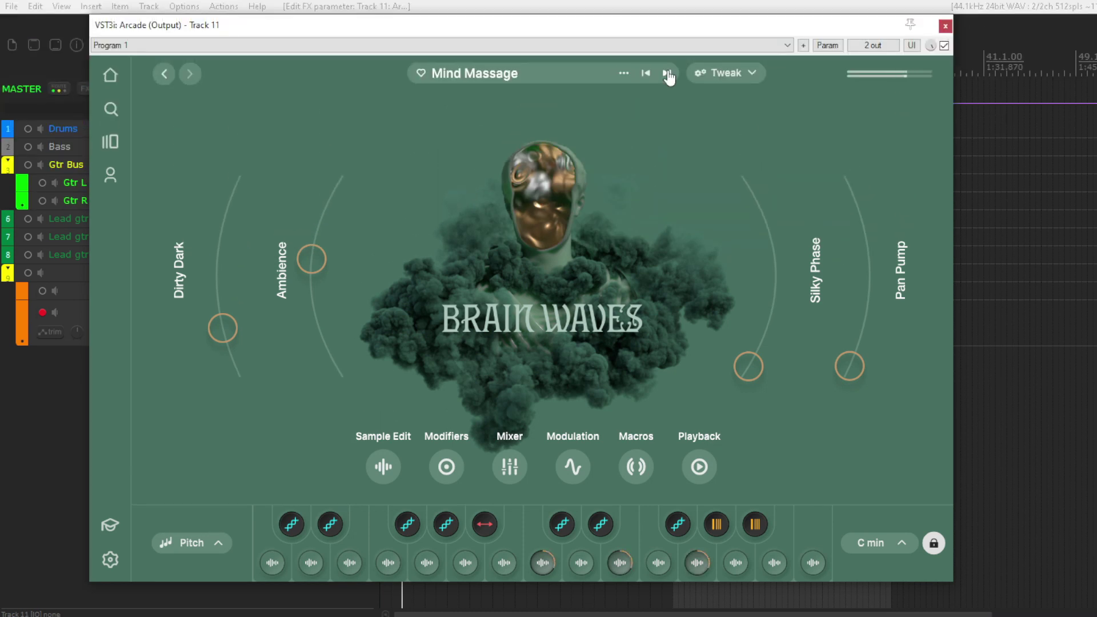
pyautogui.click(666, 73)
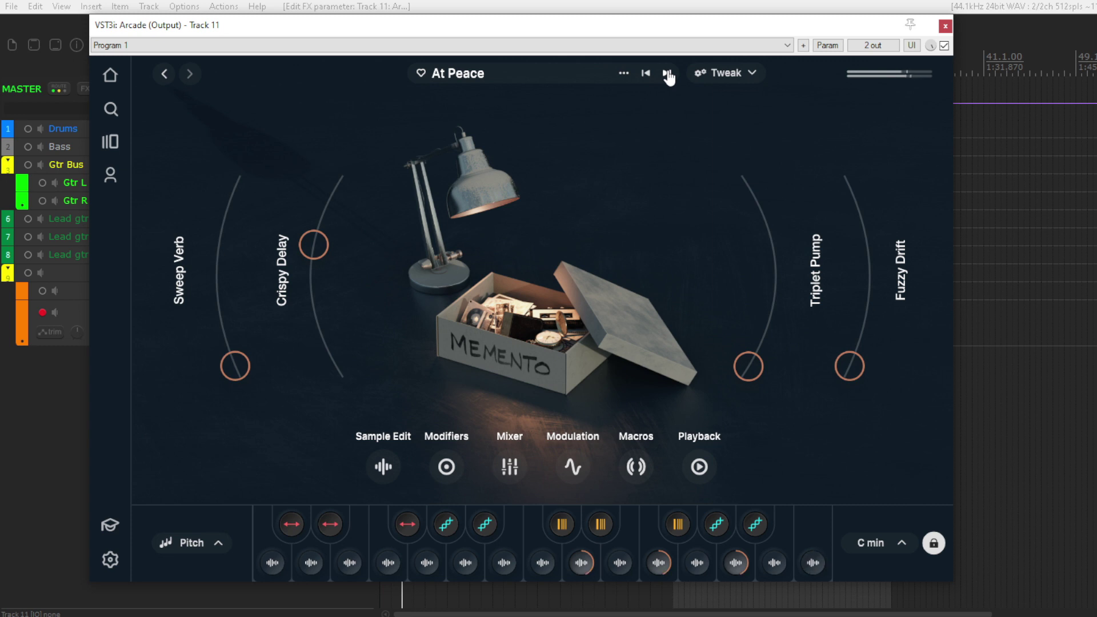
pyautogui.click(668, 74)
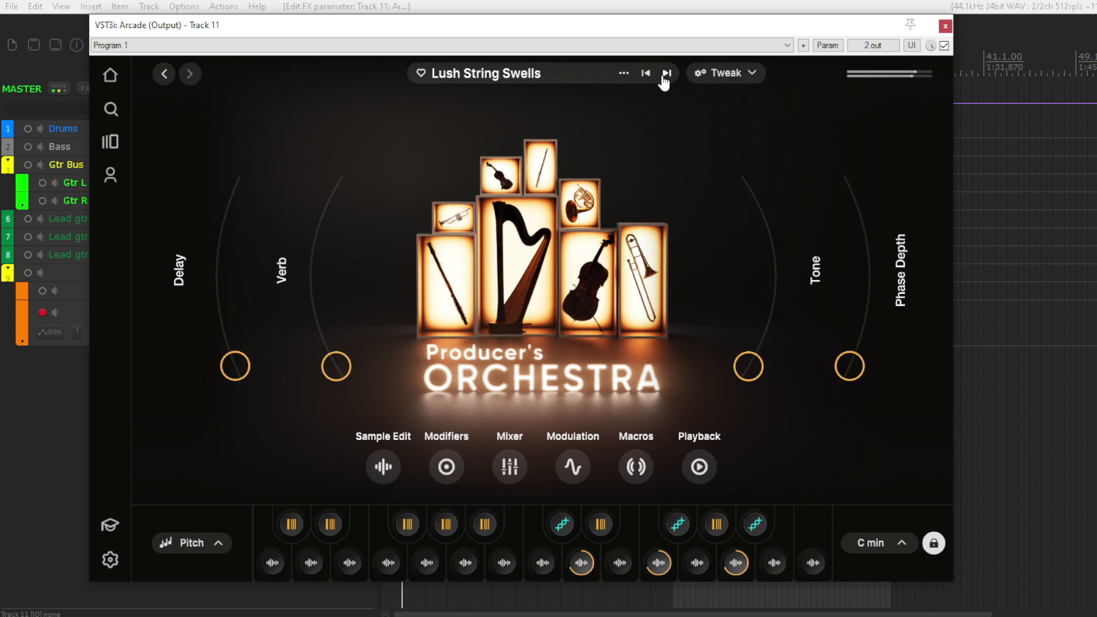
pyautogui.click(666, 73)
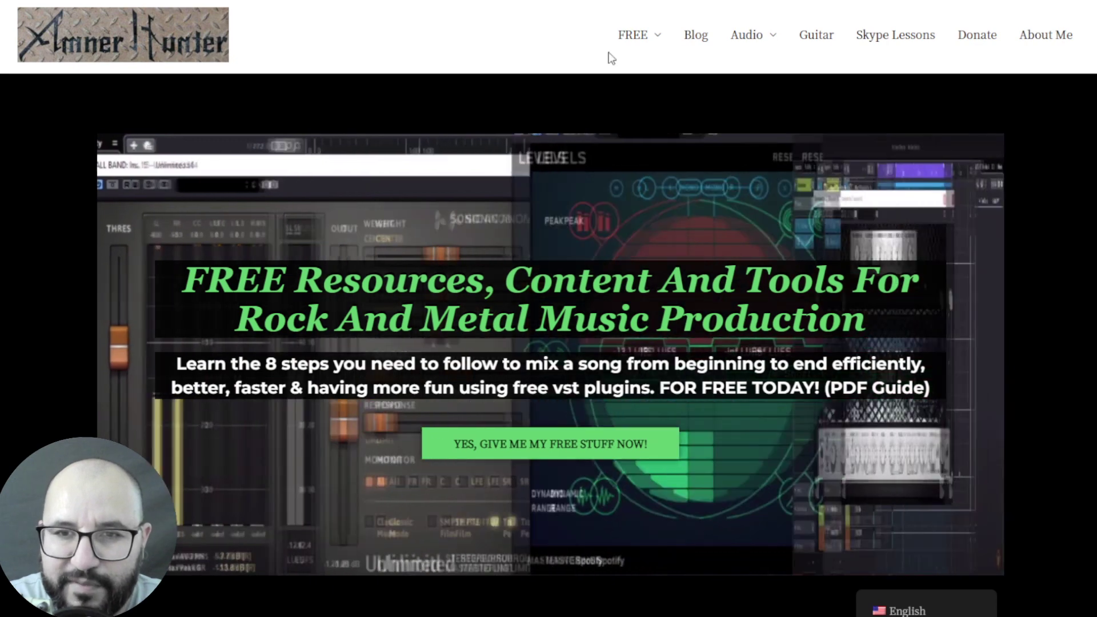
# Step: Switch to the music production website and reveal the FREE section's Guides and Tools entries
pyautogui.moveTo(646, 37)
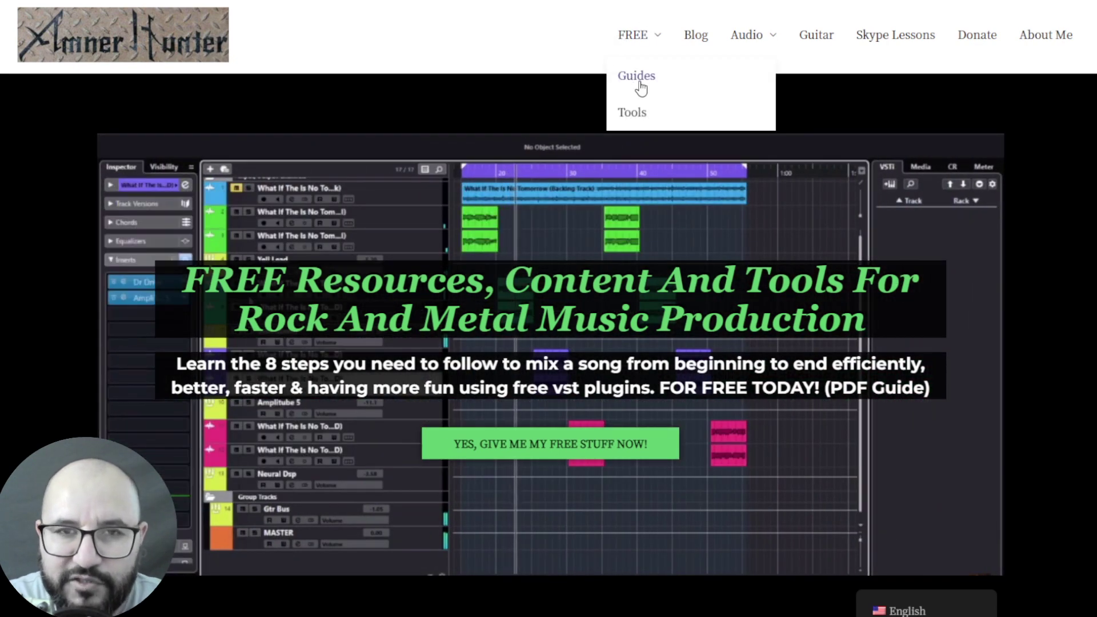